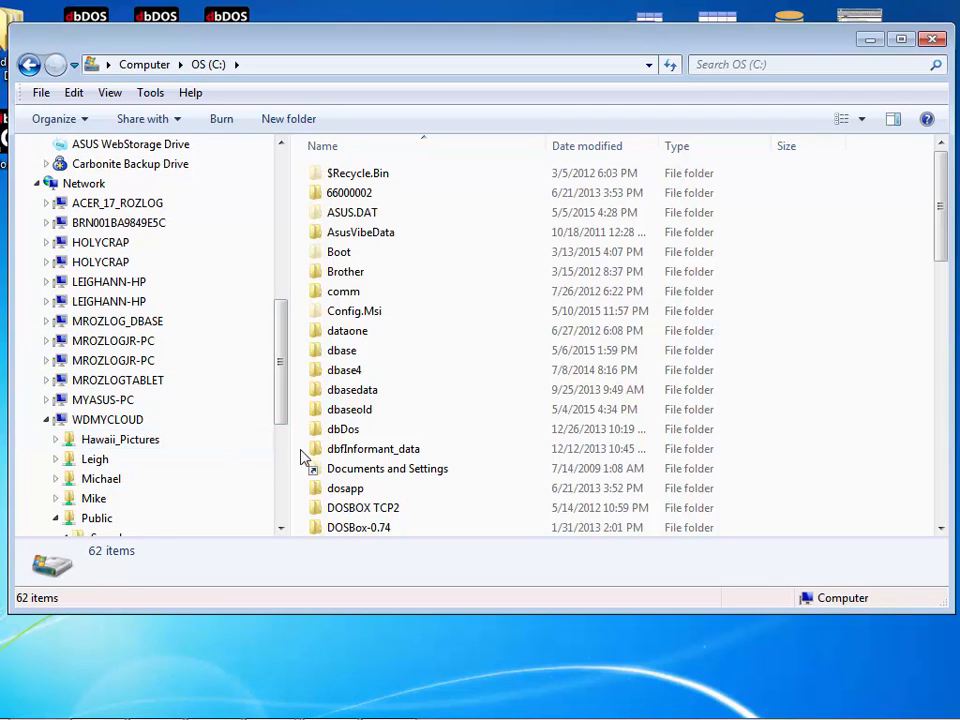
View the contents of the Samples folder in the Public share on the WDMYCLOUD network device.
left_click_drag(281, 407, 277, 453)
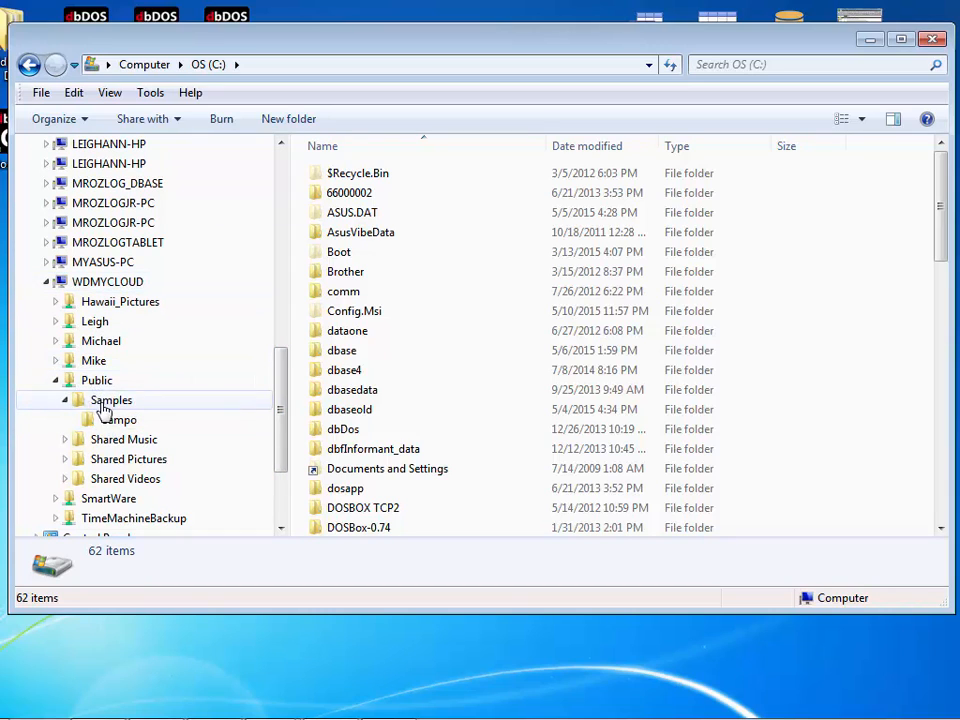
left_click(106, 408)
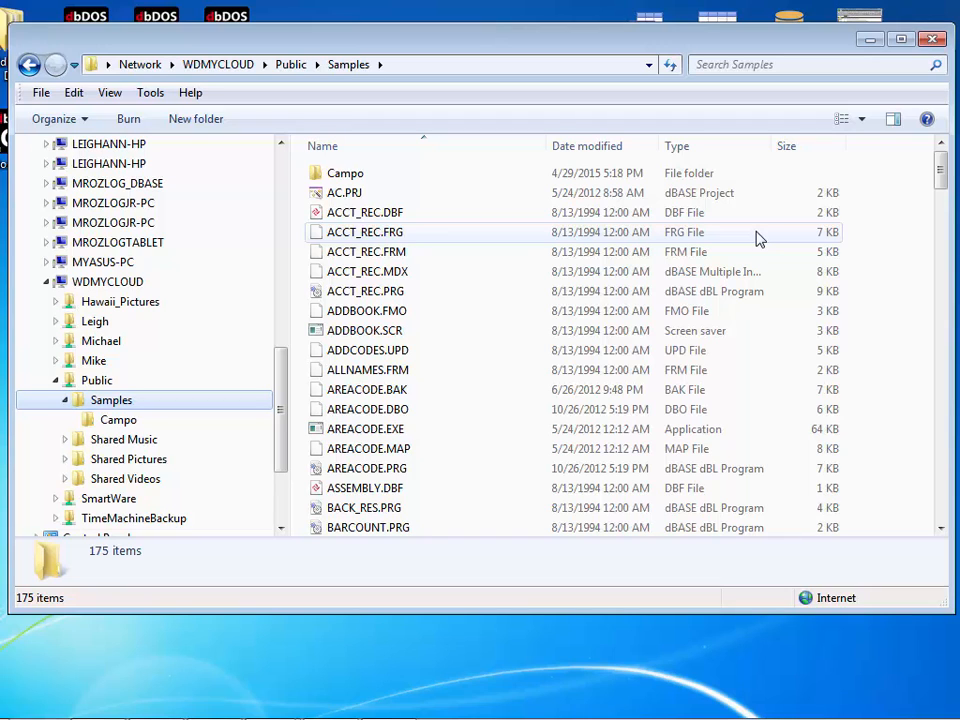
left_click(868, 40)
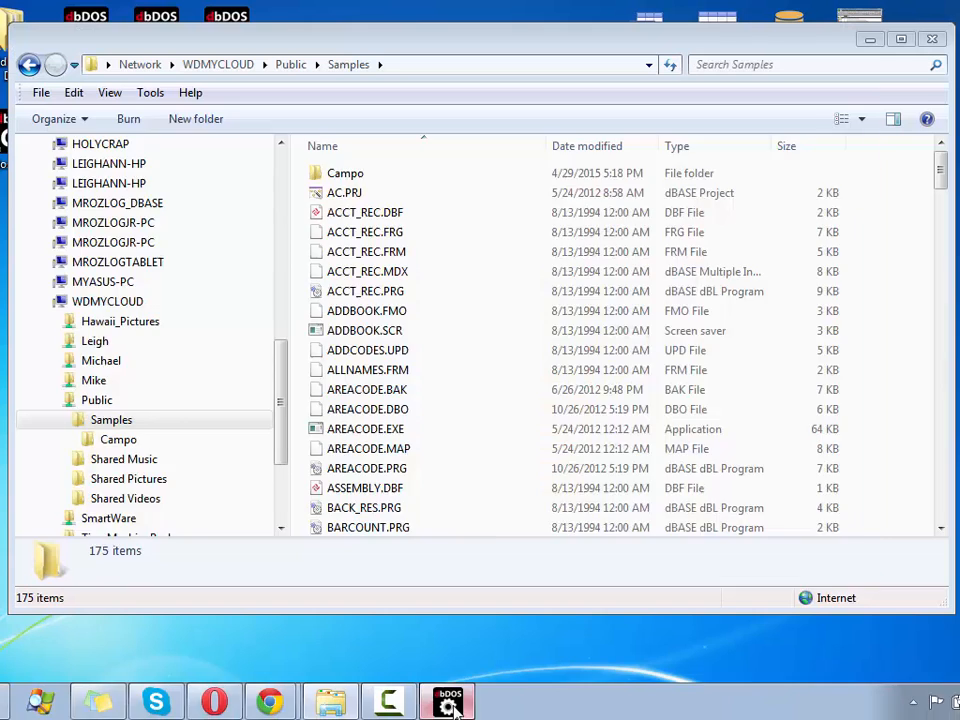
Switch to the dbDOS PRO 4 Configuration Manager and start a new configuration named "dbdos 4N example".
left_click(447, 701)
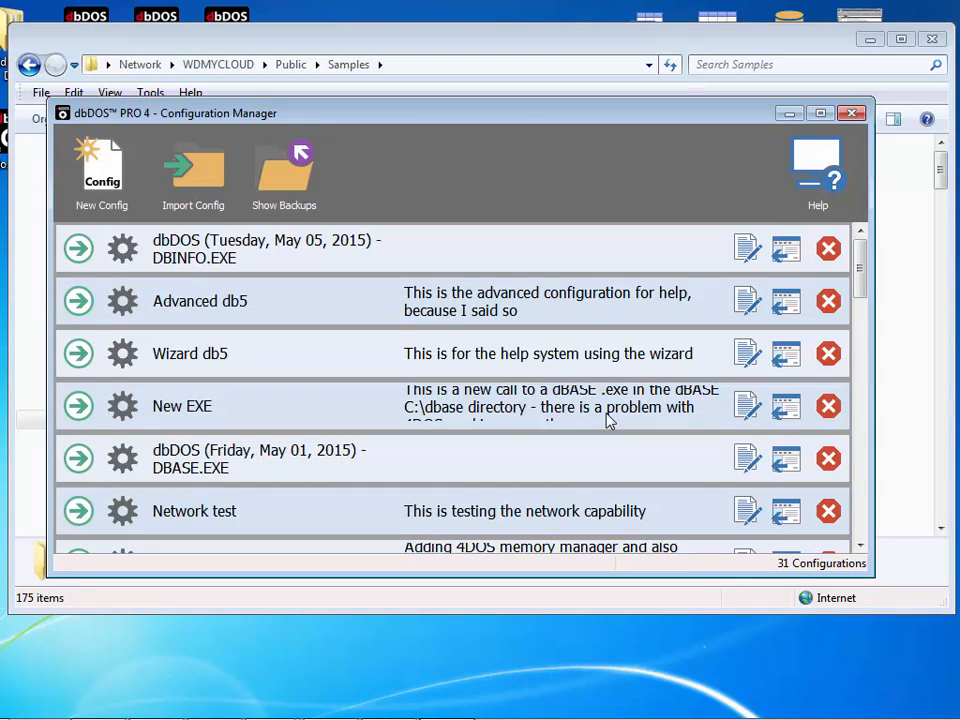
left_click(103, 180)
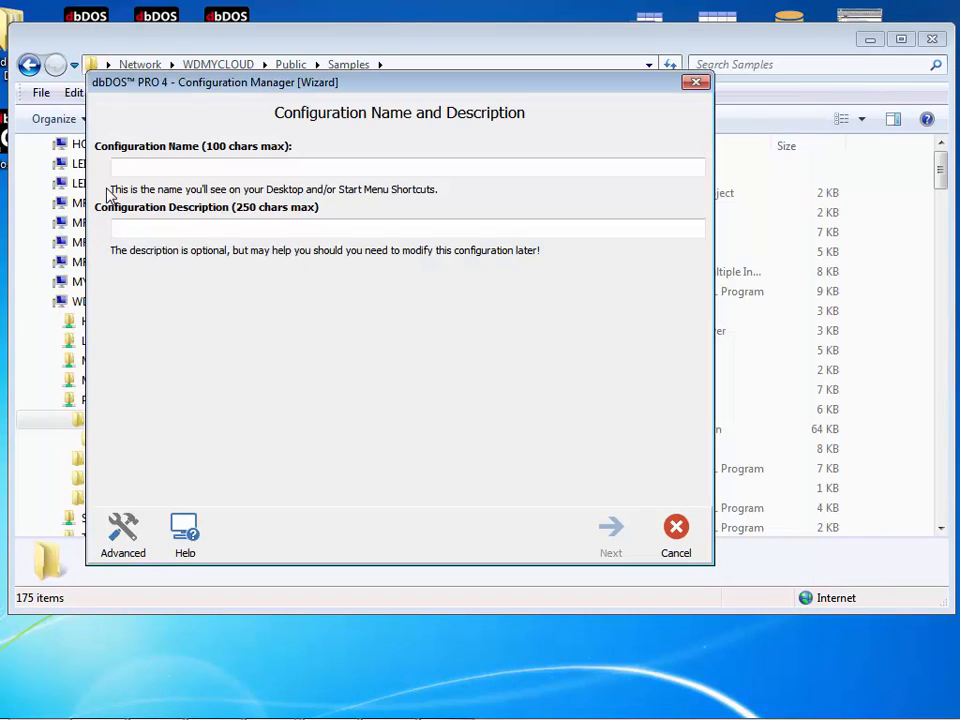
left_click(194, 165)
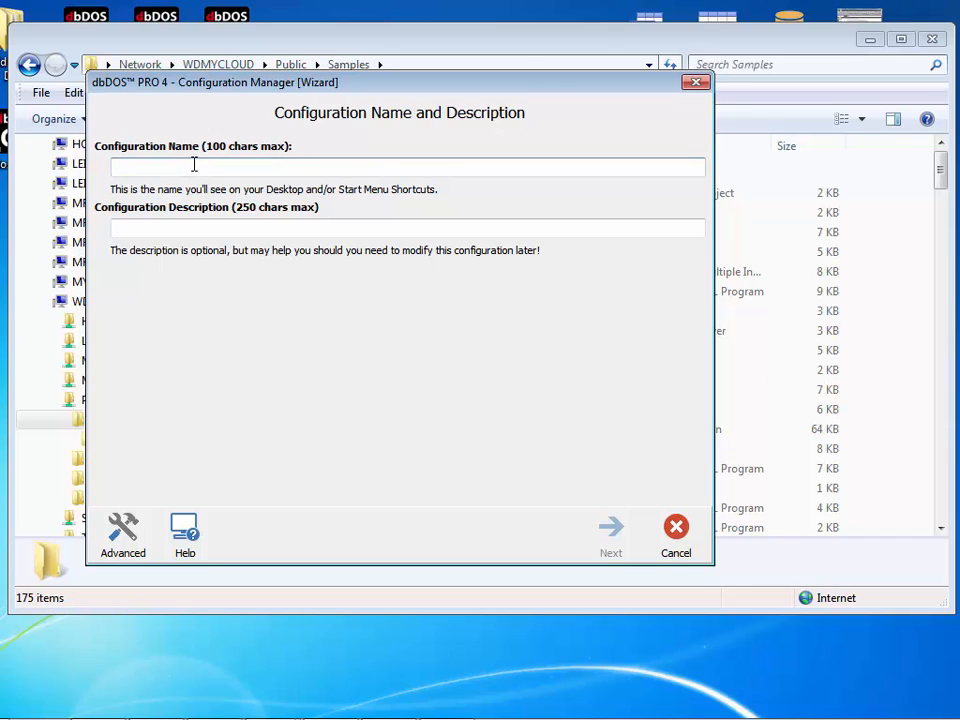
type("dbdos")
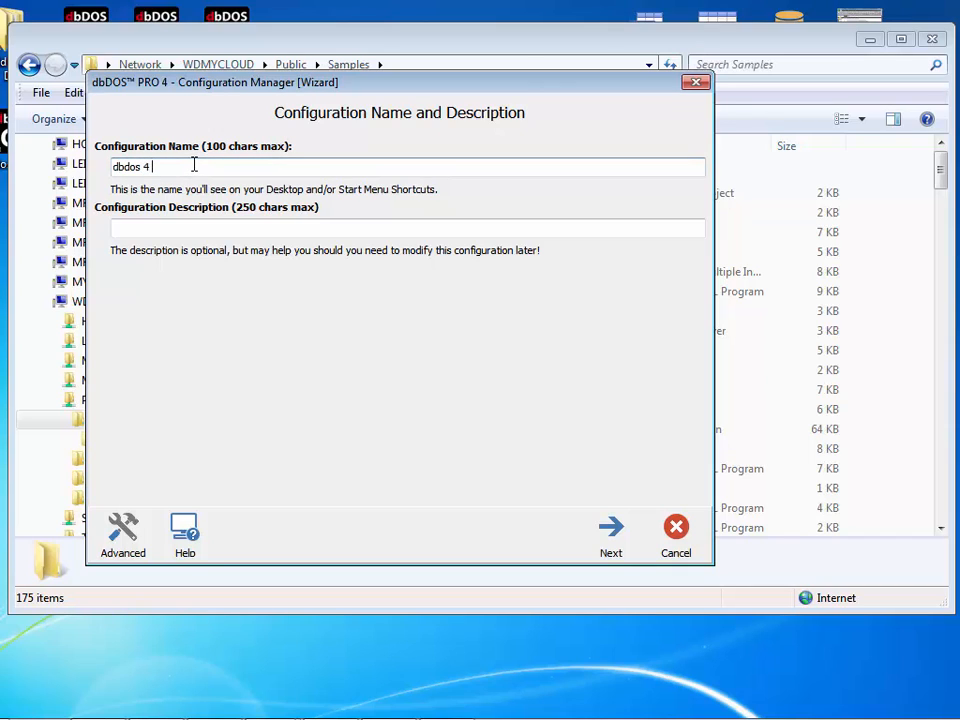
type(" 4N example")
Describe the configuration as "This is testing the network functionality of dbDOS PRO 4N example" and proceed to the mounted drive configuration.
key("Tab")
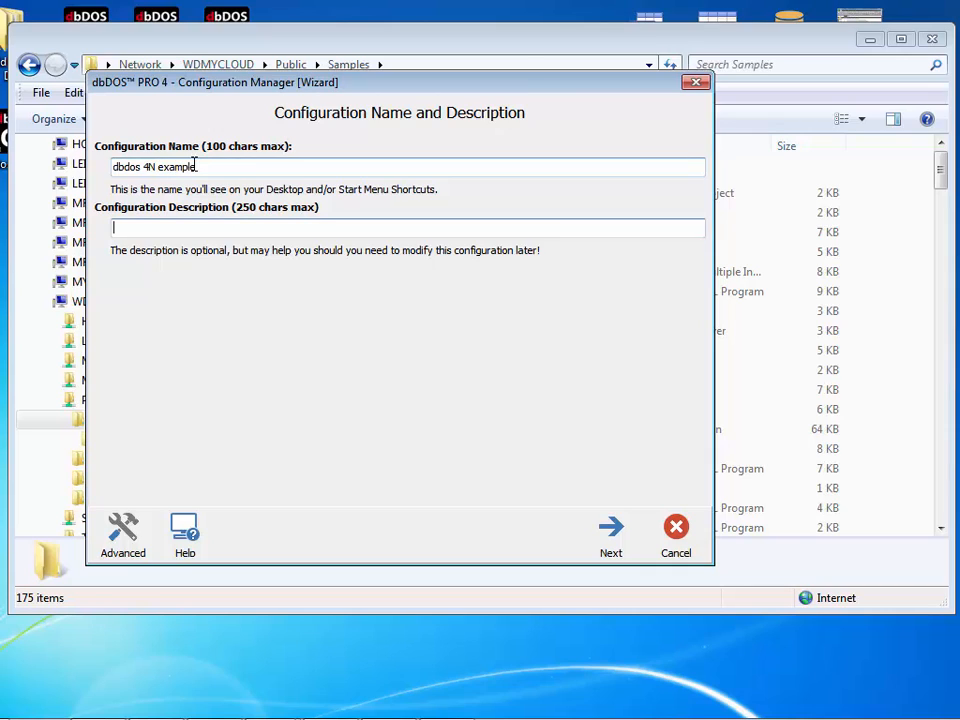
type("This is testing the netw")
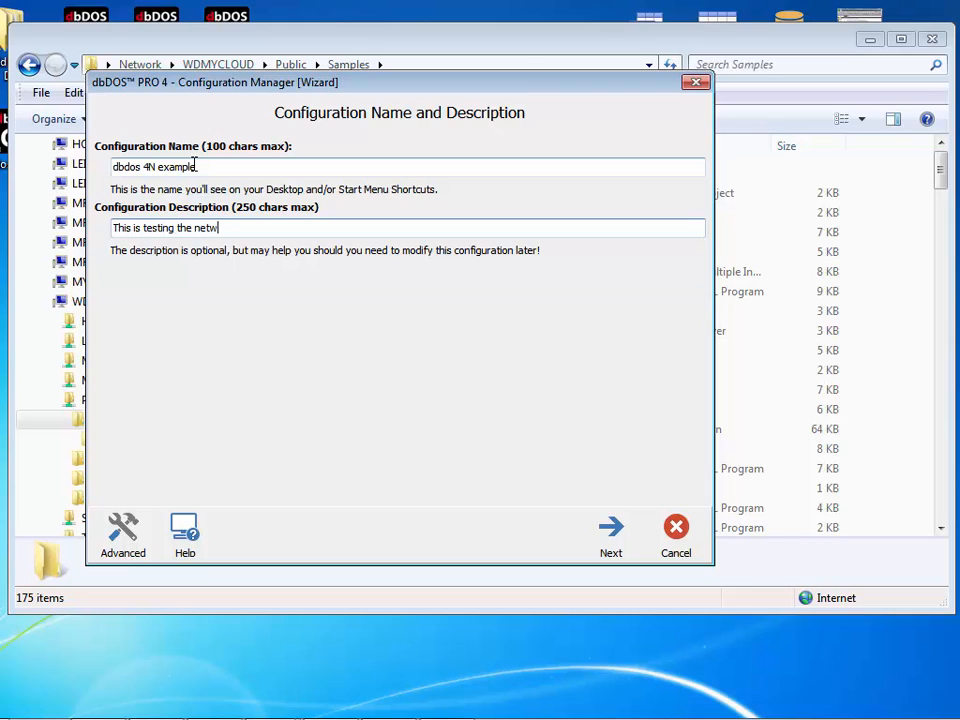
type("ork functionality of ")
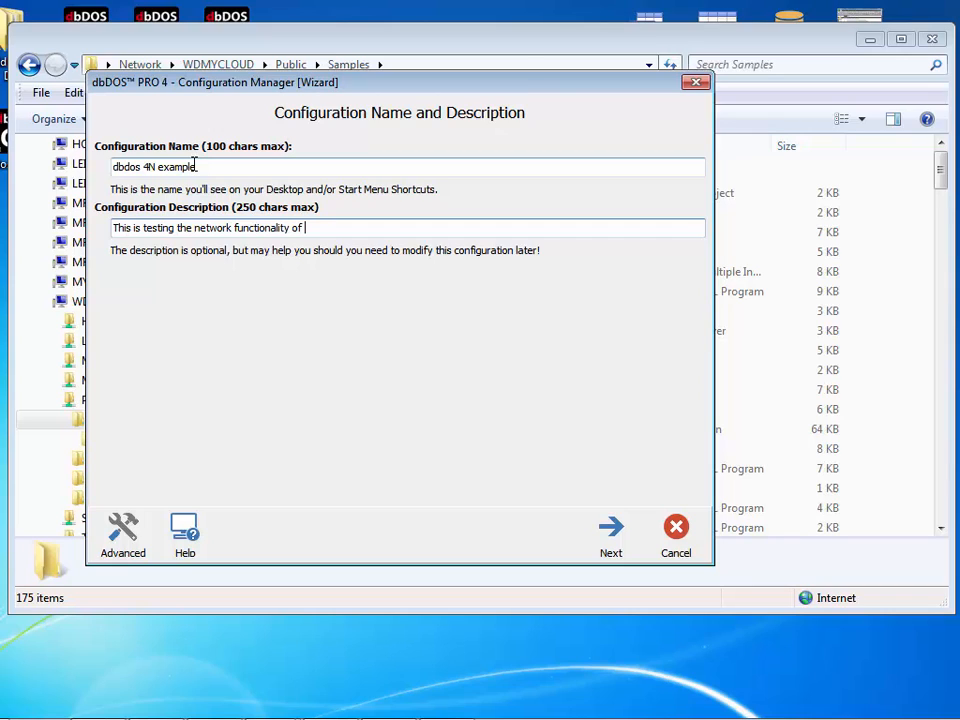
type("dbDOS")
type(" POR")
type("O 4 ")
type(" example")
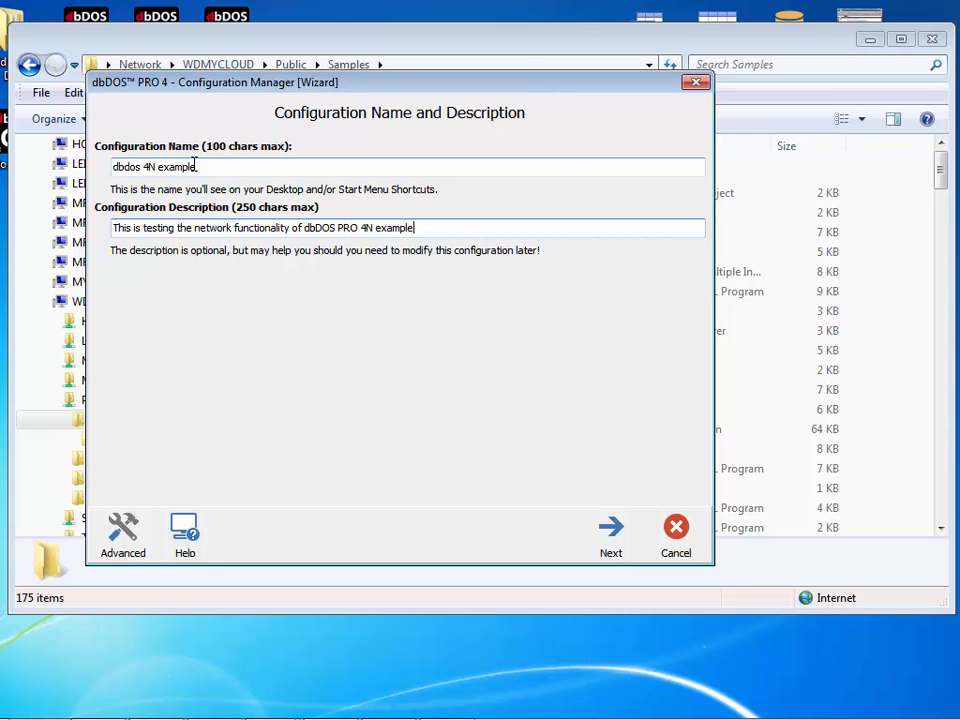
left_click(592, 531)
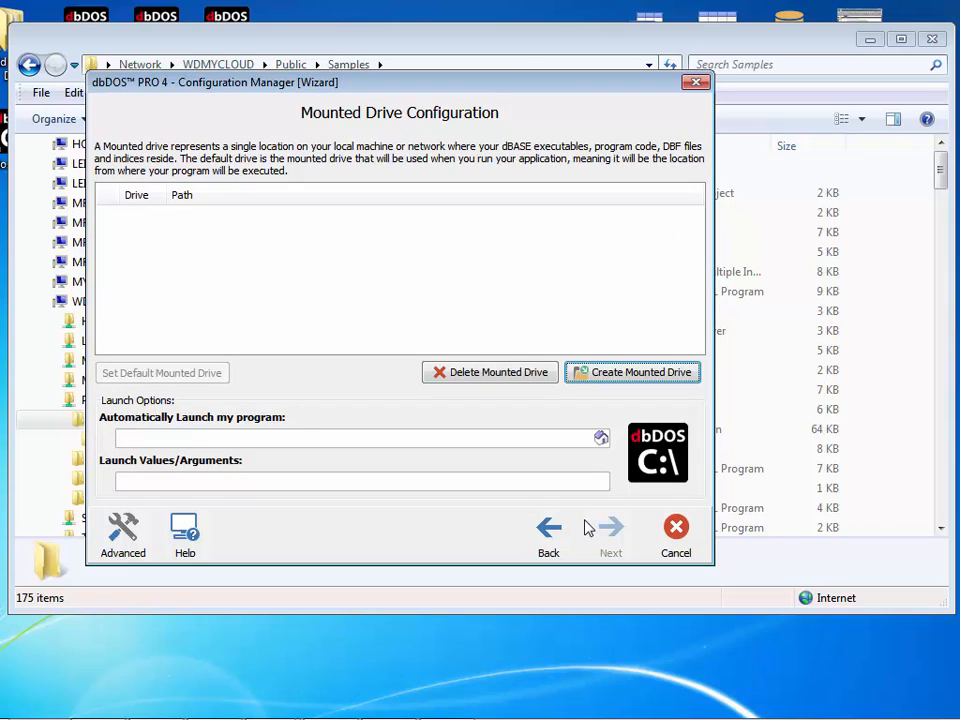
Mount the local folder C:\dbase as drive C for the configuration.
left_click(655, 374)
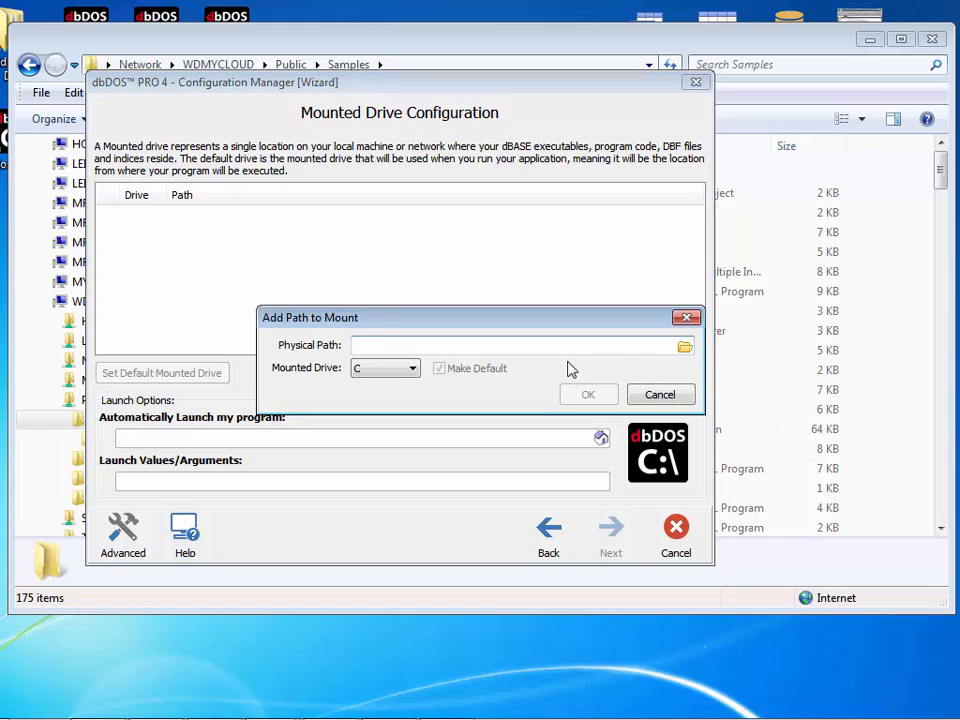
left_click(682, 349)
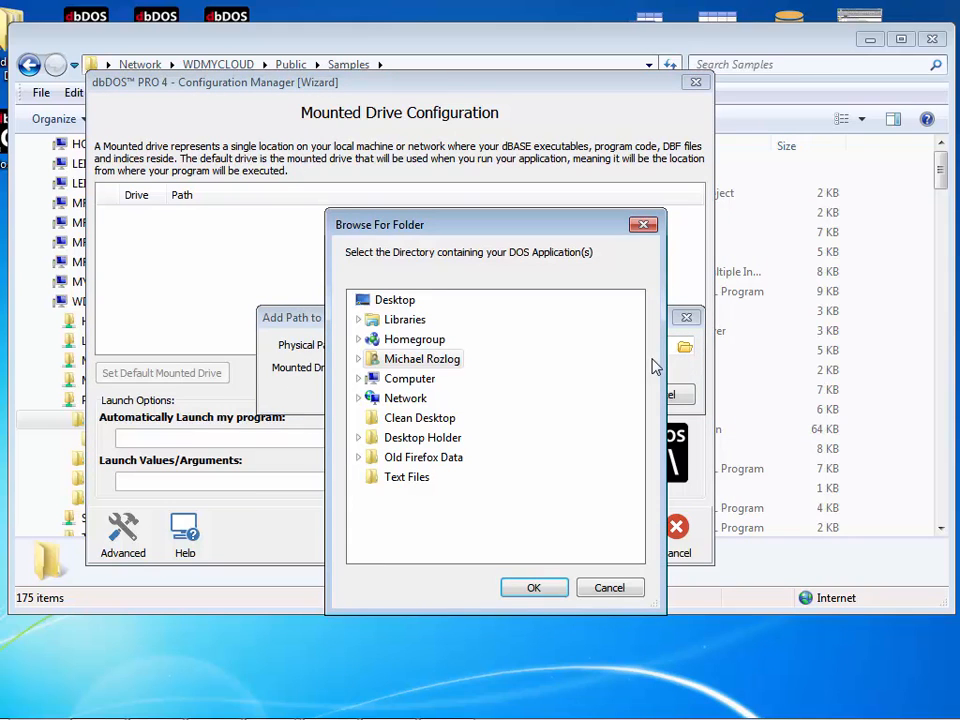
left_click(358, 378)
left_click(367, 398)
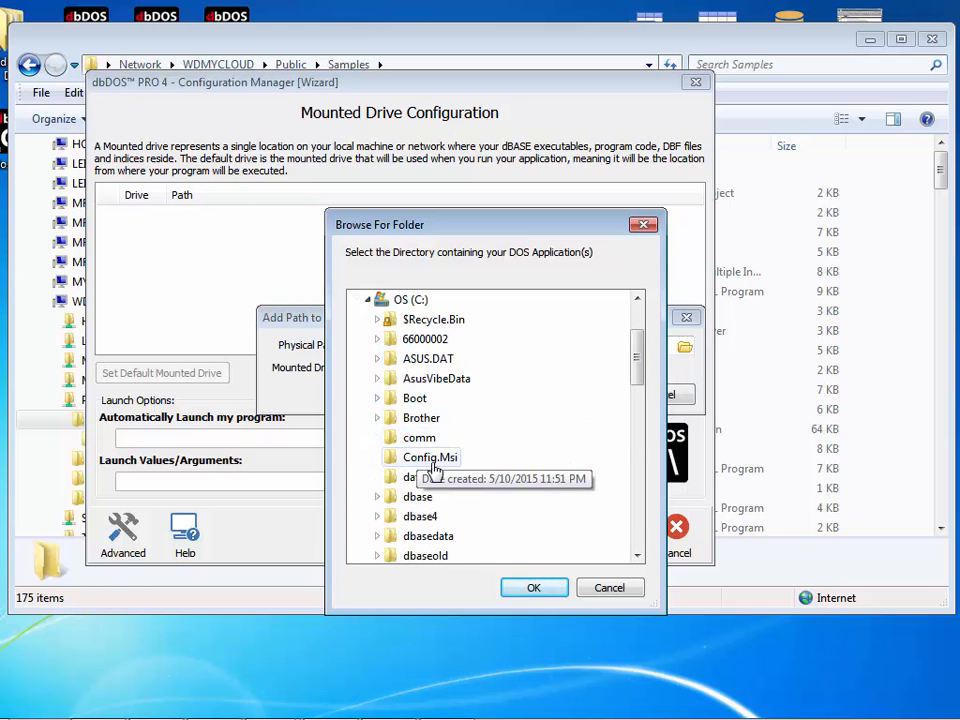
left_click(418, 497)
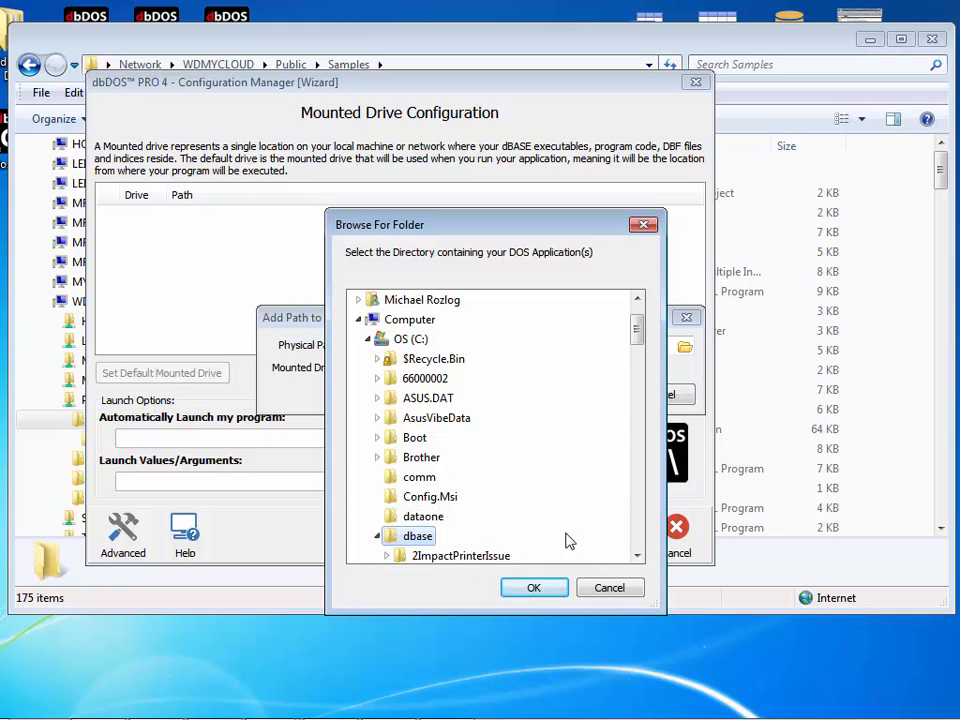
left_click_drag(637, 332, 637, 354)
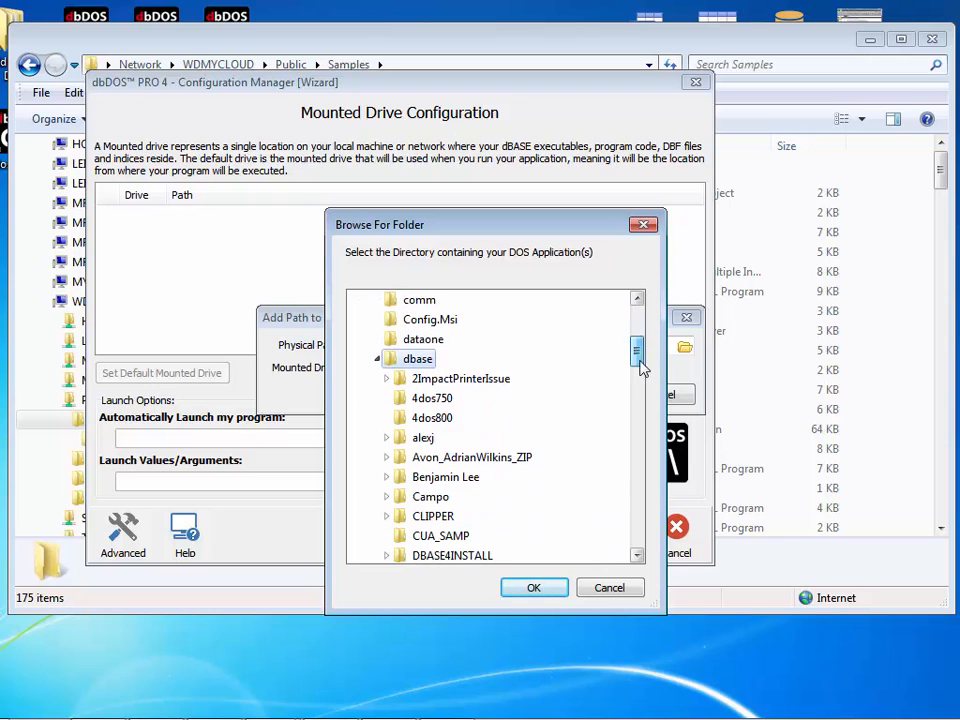
left_click(533, 588)
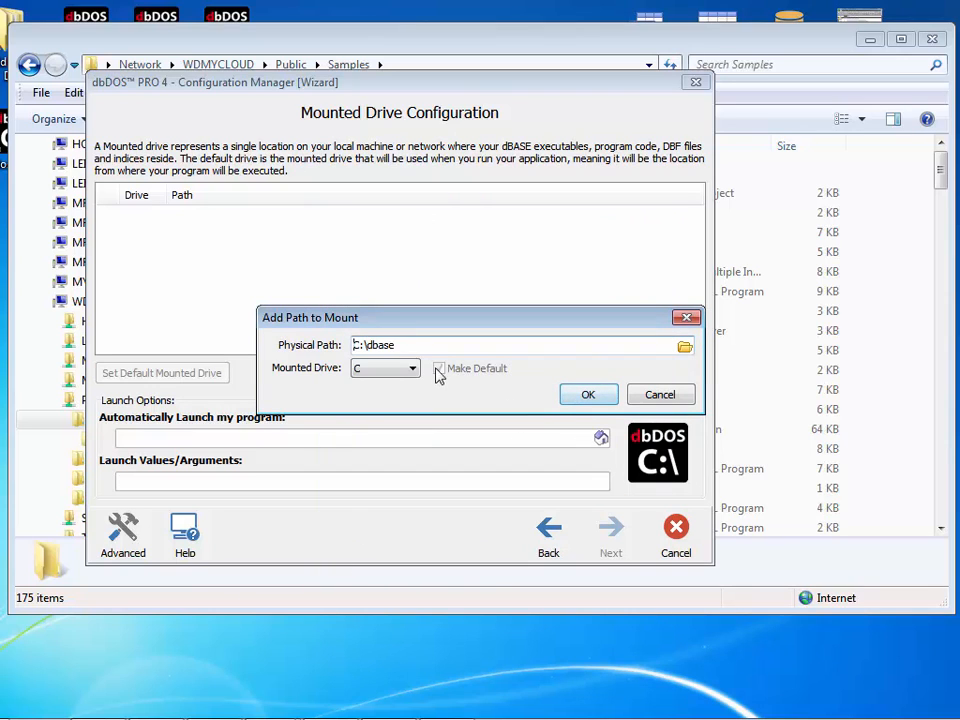
left_click(587, 395)
Set c:\dbase.exe as the program to launch automatically and advance to the printer settings.
left_click(236, 437)
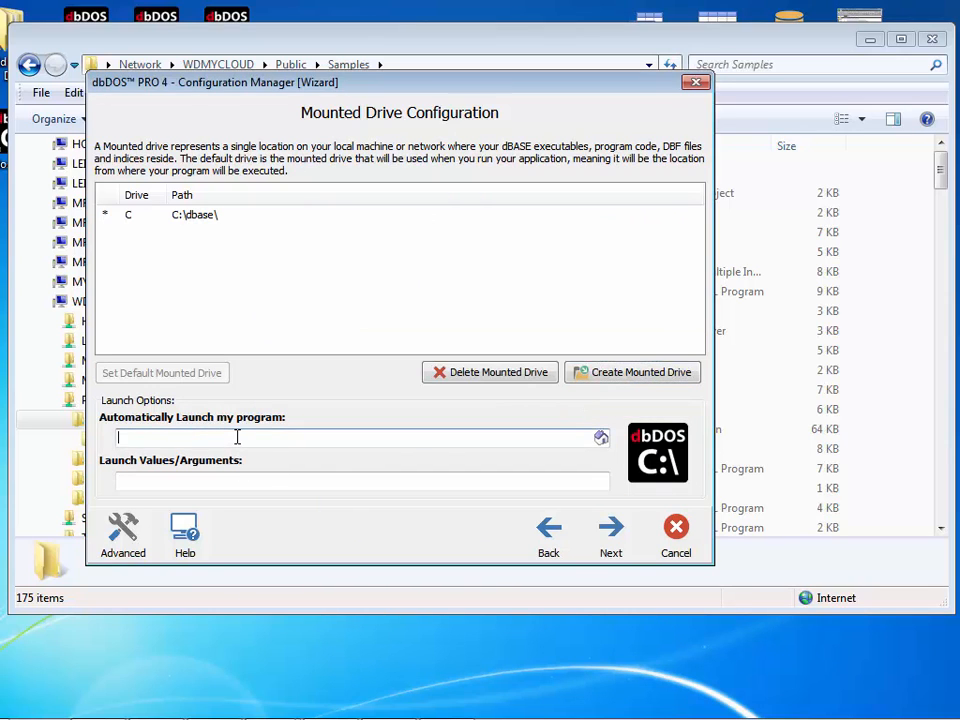
type("c")
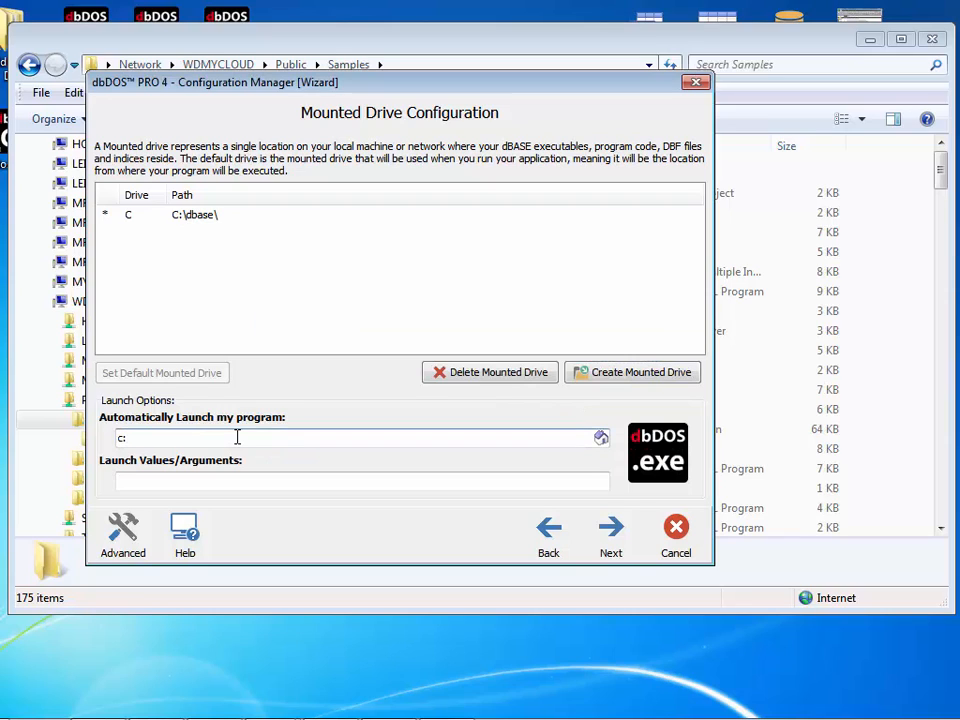
type(":\\dbase.exe")
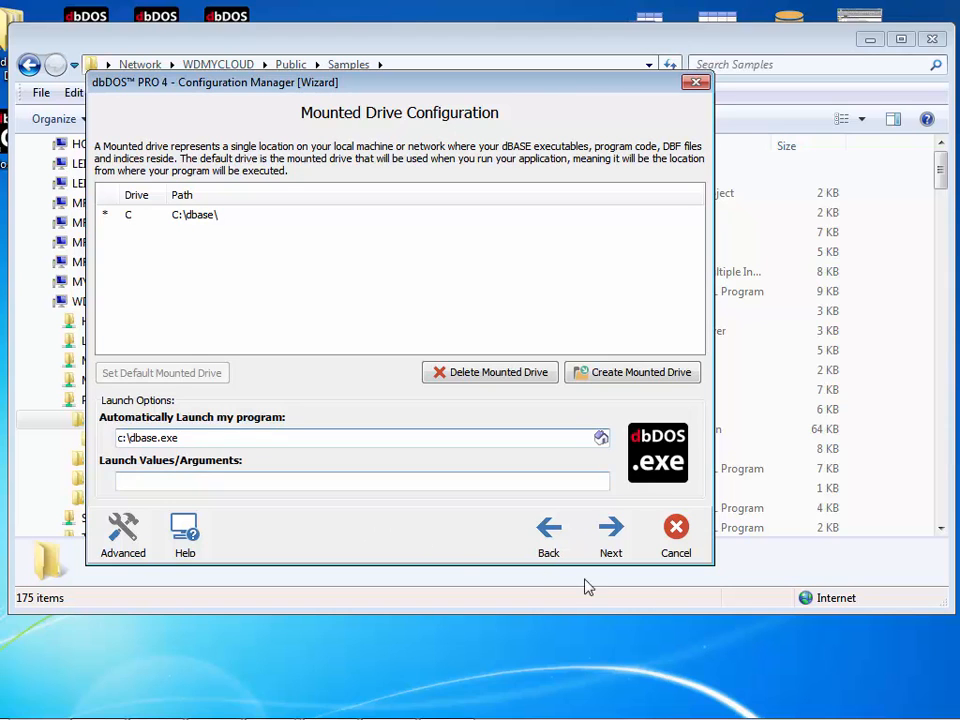
left_click(621, 548)
left_click(622, 548)
left_click(622, 548)
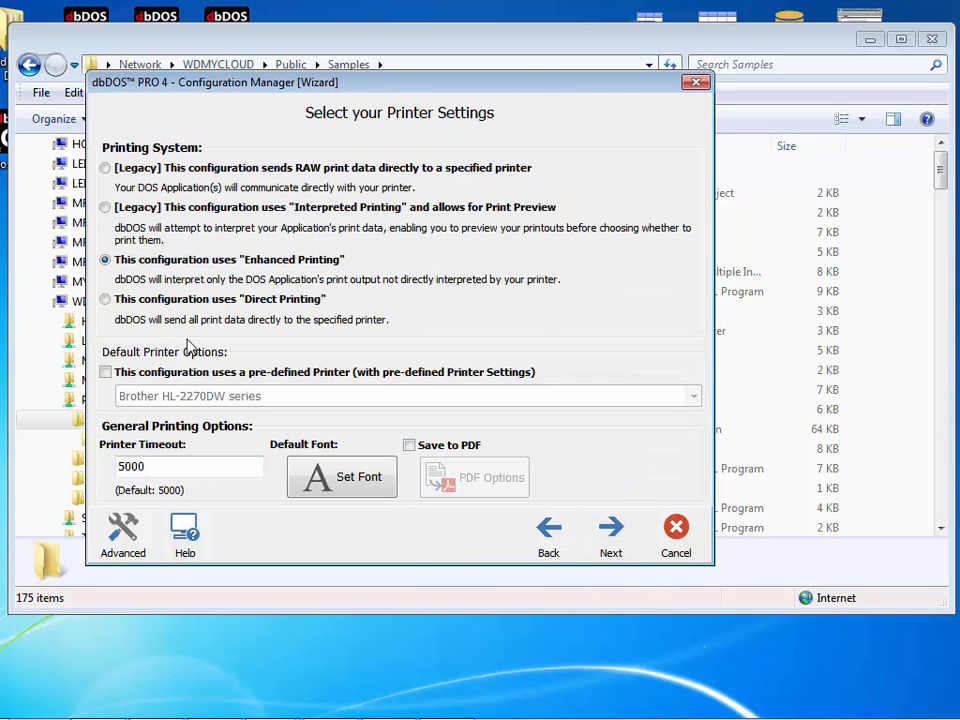
Choose "Overlay" rendering in the display options and finish the wizard to save the configuration.
left_click(562, 538)
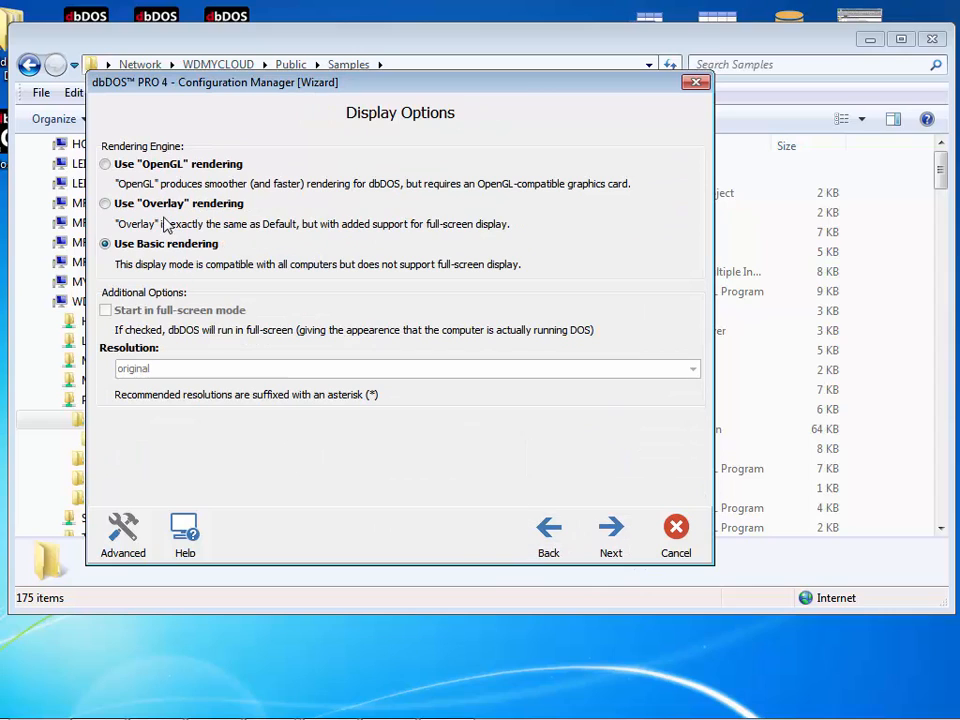
left_click(138, 203)
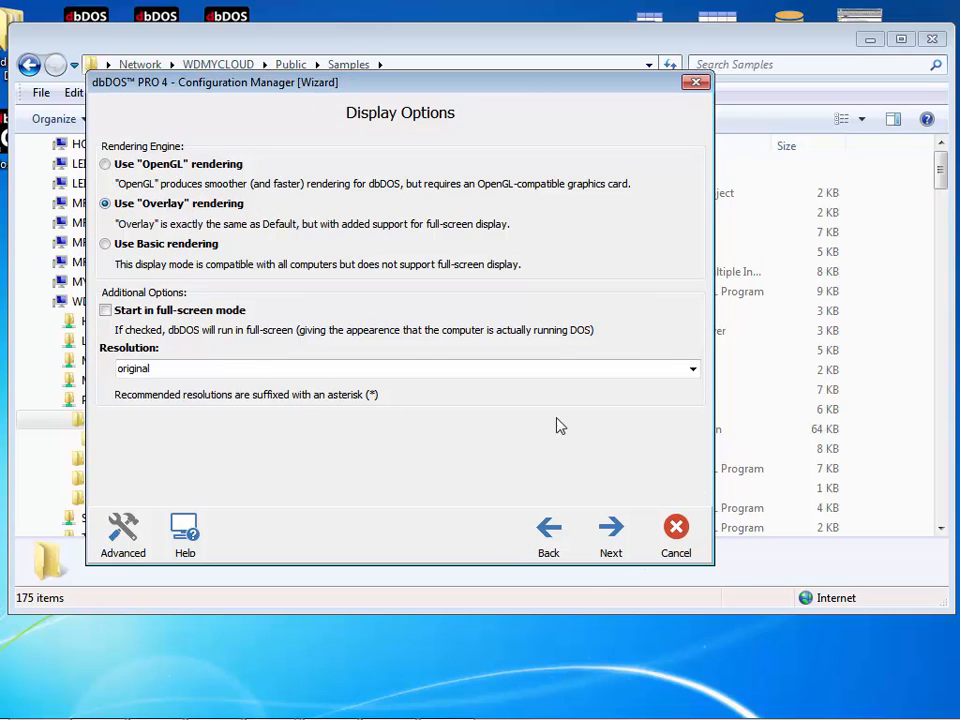
left_click(611, 540)
left_click(611, 540)
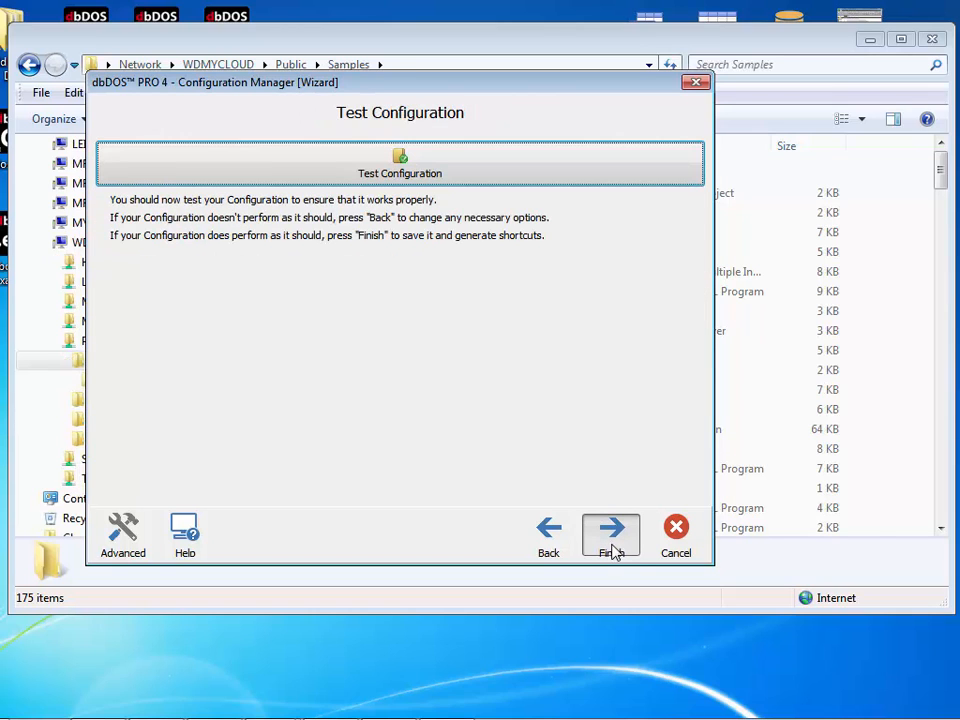
left_click(613, 550)
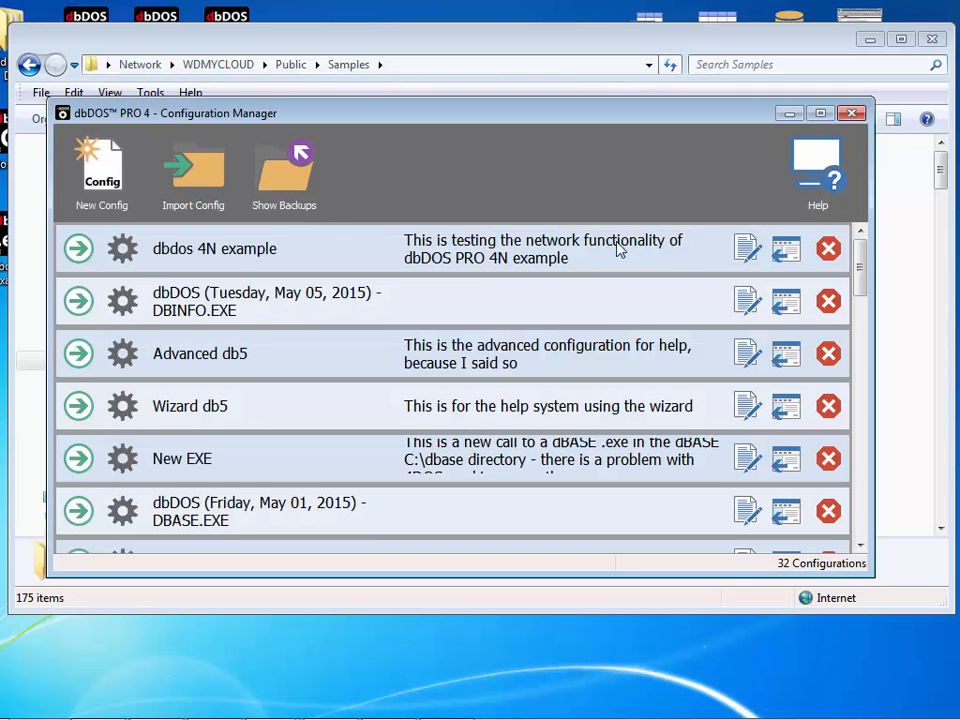
Edit the "dbdos 4N example" configuration and mount the network folder \\WDMYCLOUD\Public\Samples as drive D.
left_click(115, 258)
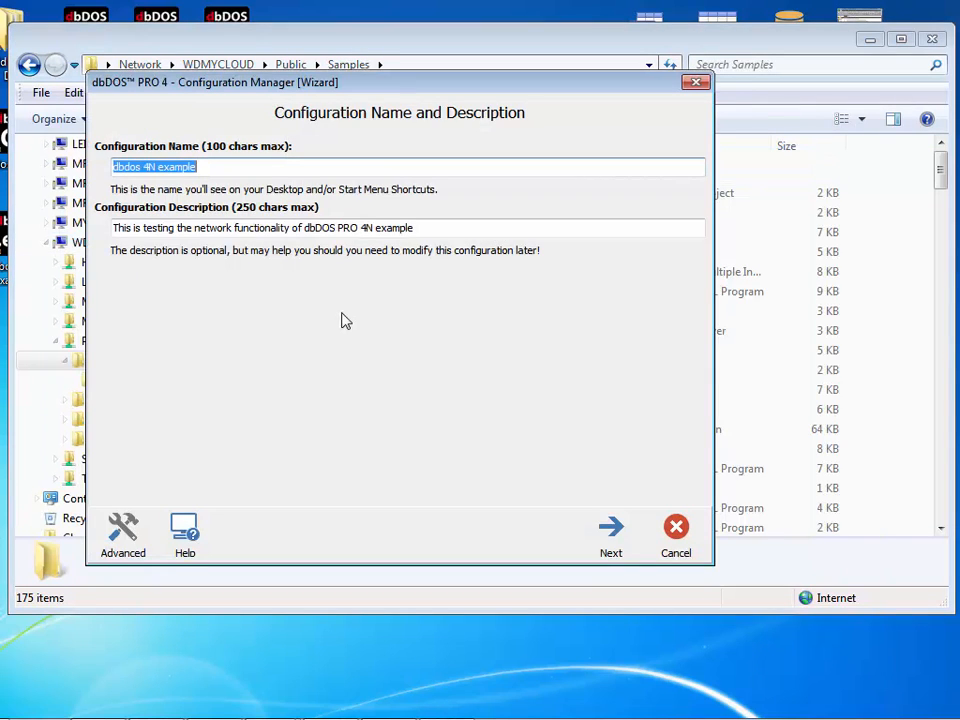
left_click(609, 527)
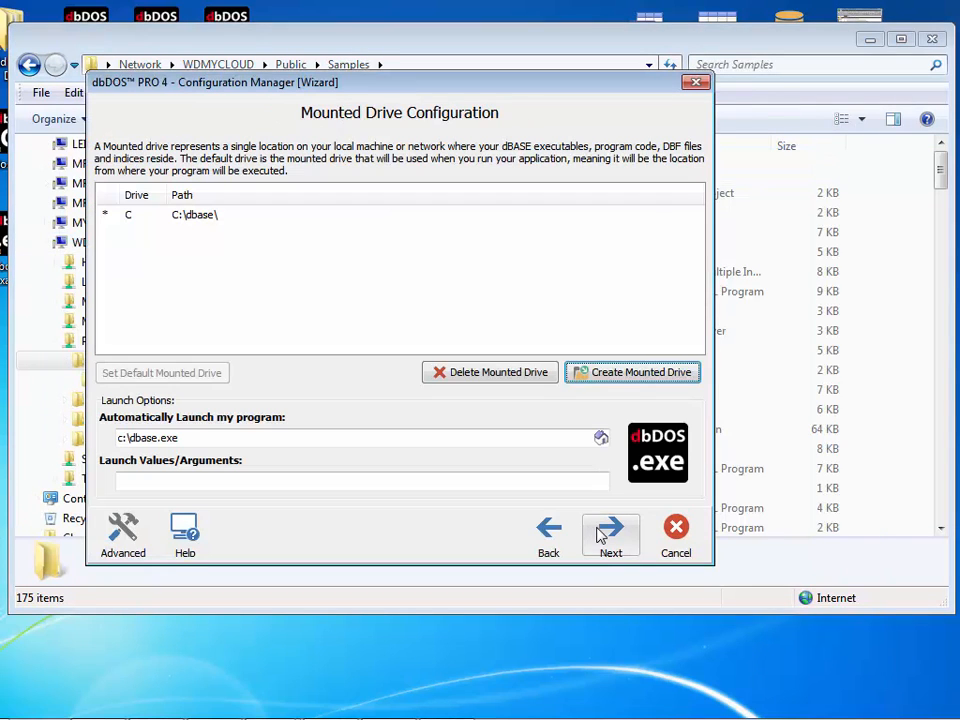
left_click(604, 377)
left_click(685, 348)
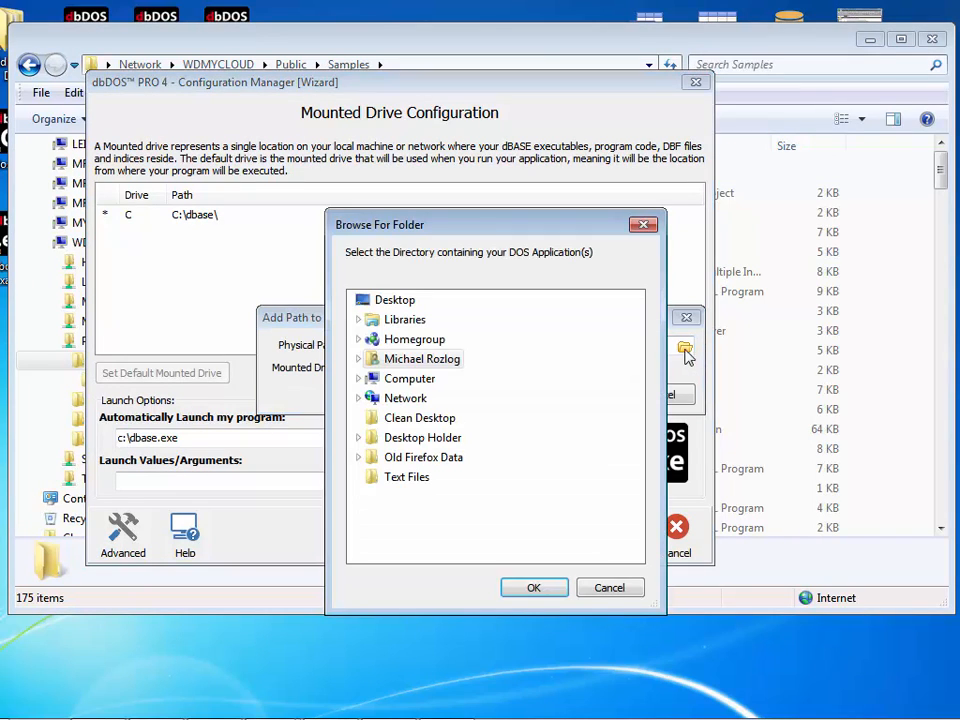
left_click(359, 399)
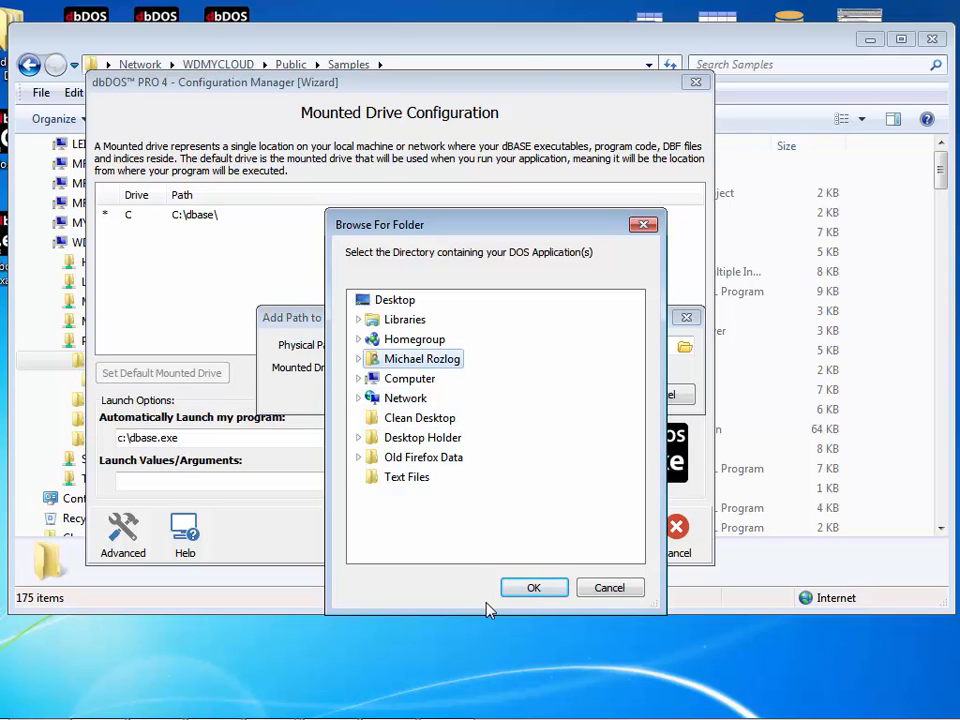
left_click(360, 400)
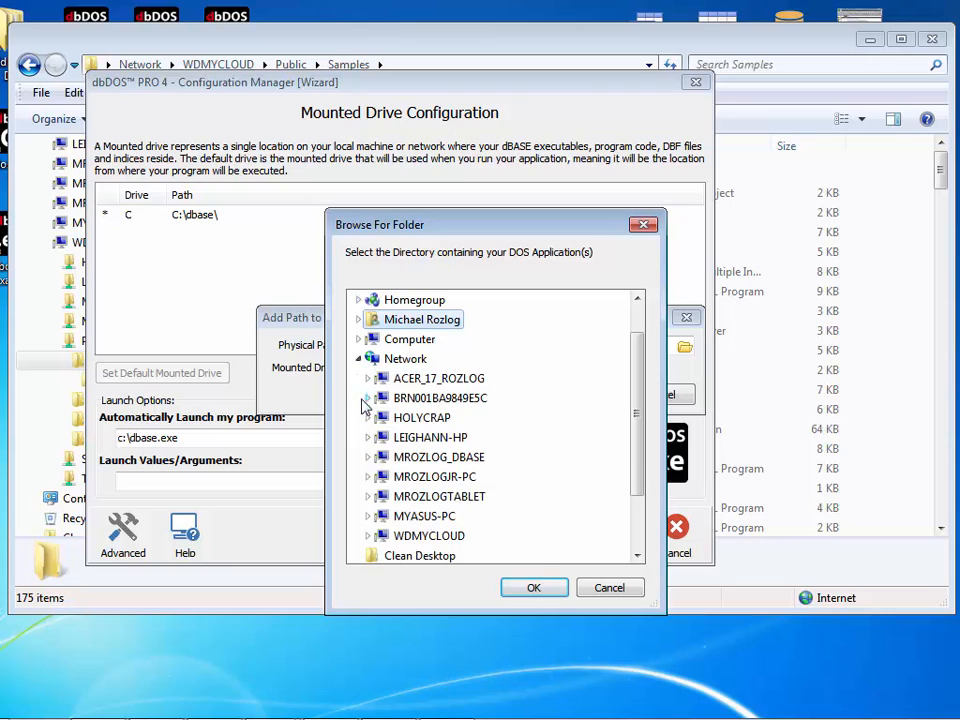
left_click(368, 536)
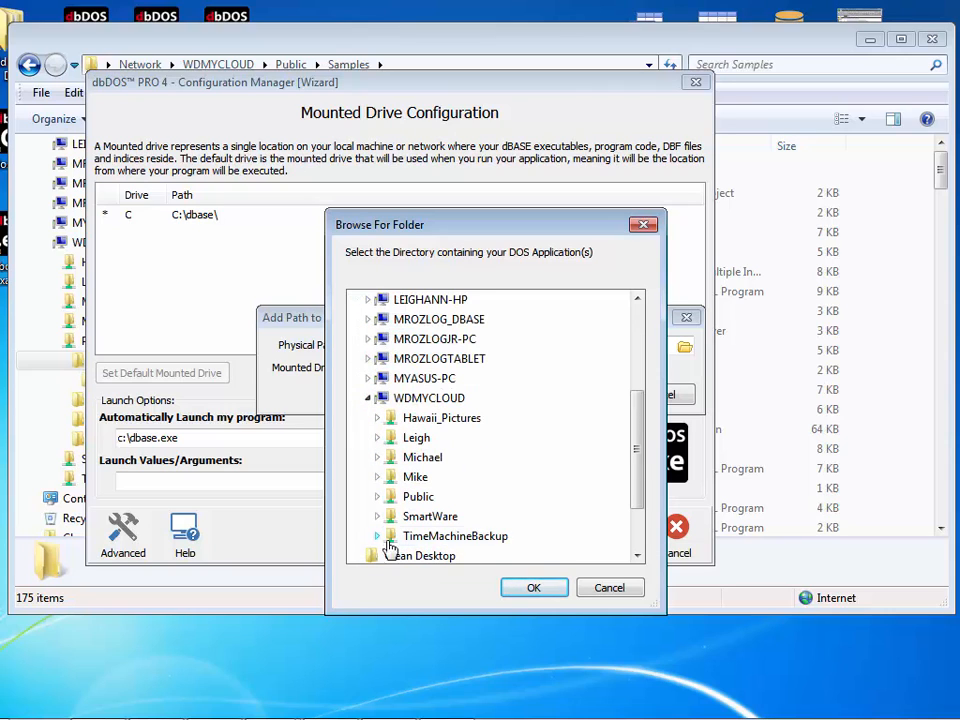
left_click(378, 497)
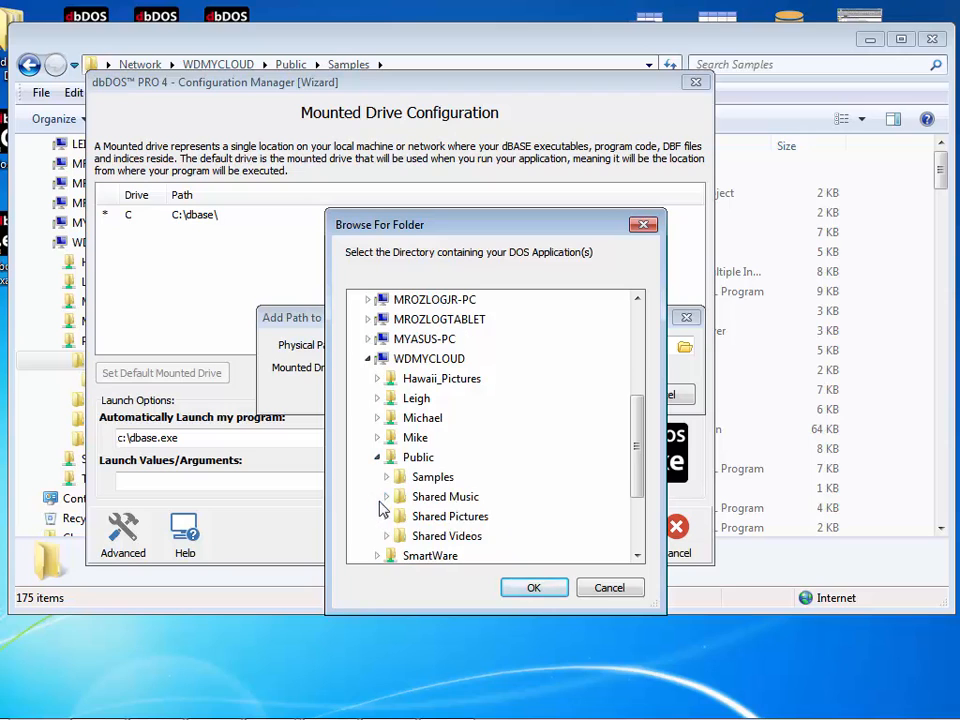
double_click(430, 479)
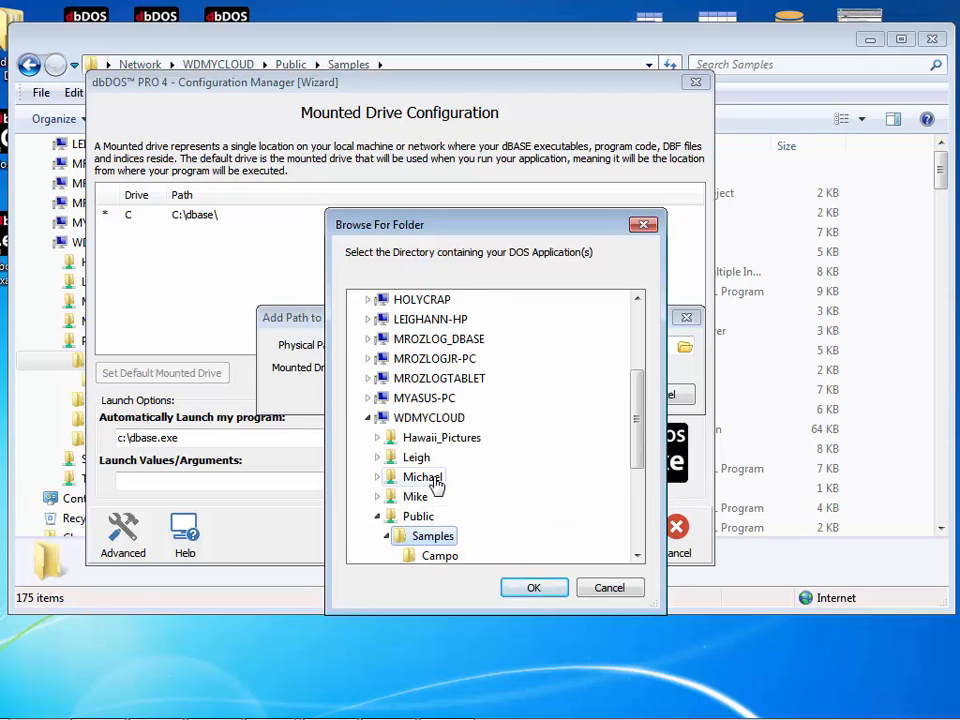
left_click(529, 589)
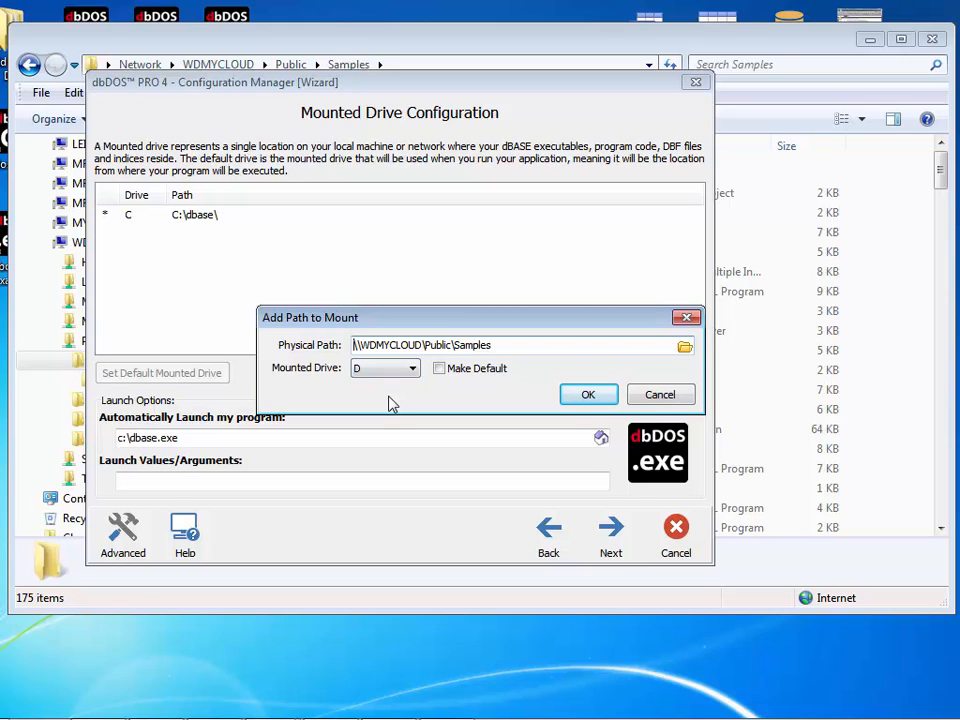
left_click(588, 398)
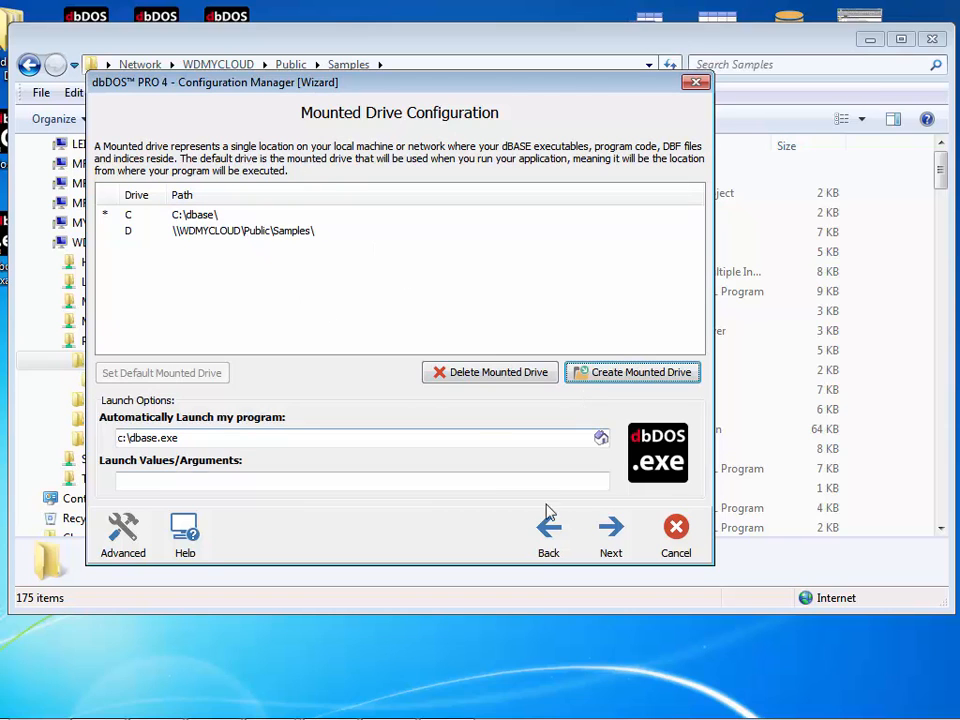
Go through the remaining wizard pages from the regional settings on without changes and finish to save the configuration.
left_click(619, 550)
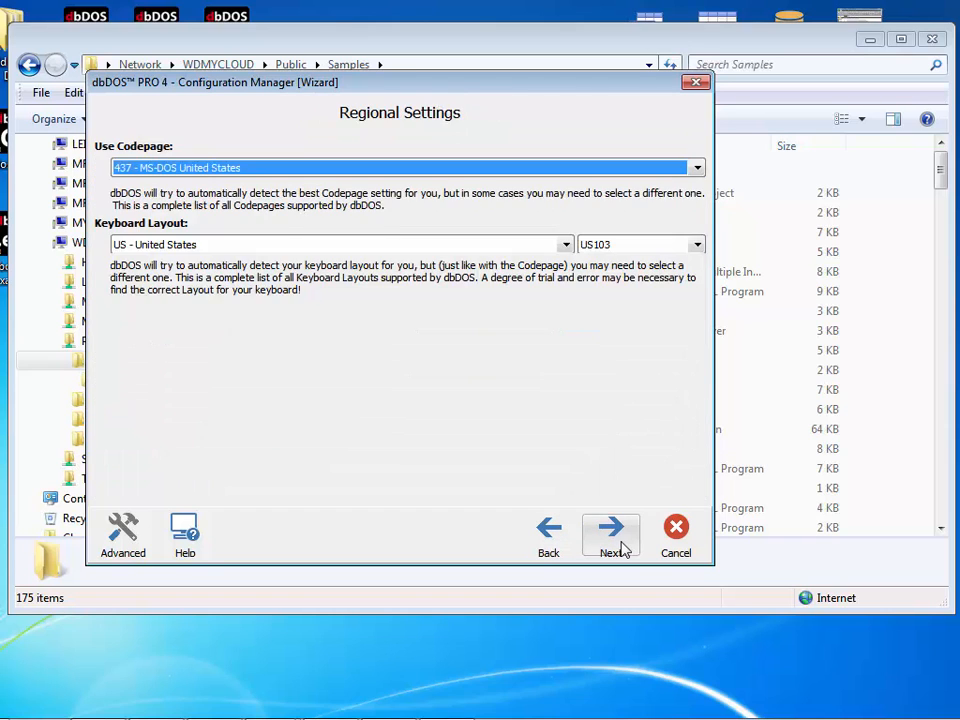
left_click(621, 548)
left_click(621, 548)
left_click(621, 548)
left_click(621, 548)
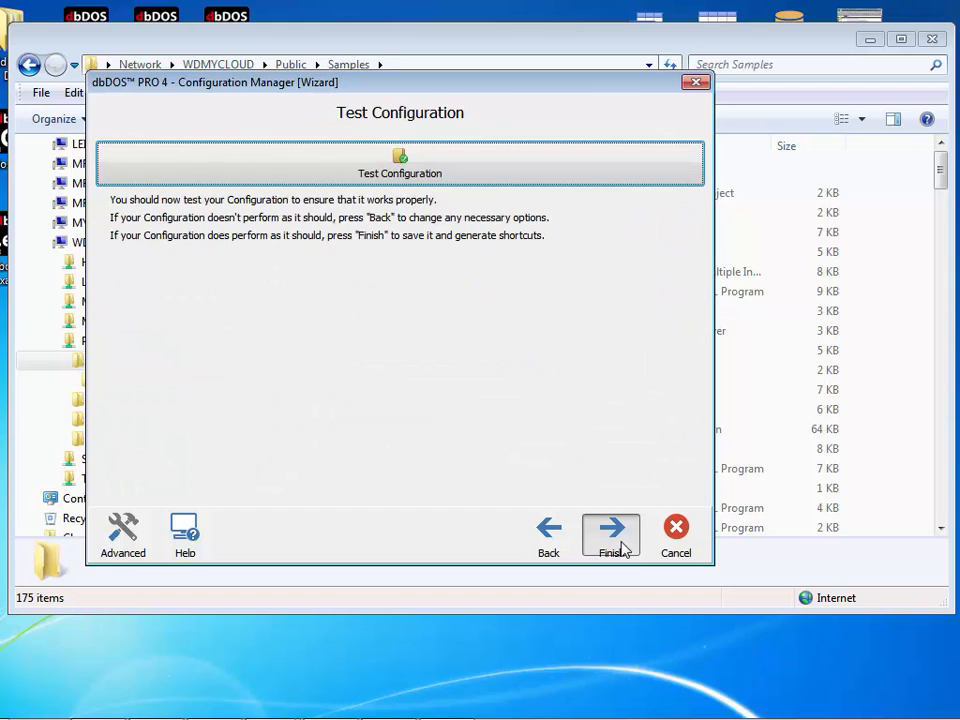
left_click(621, 548)
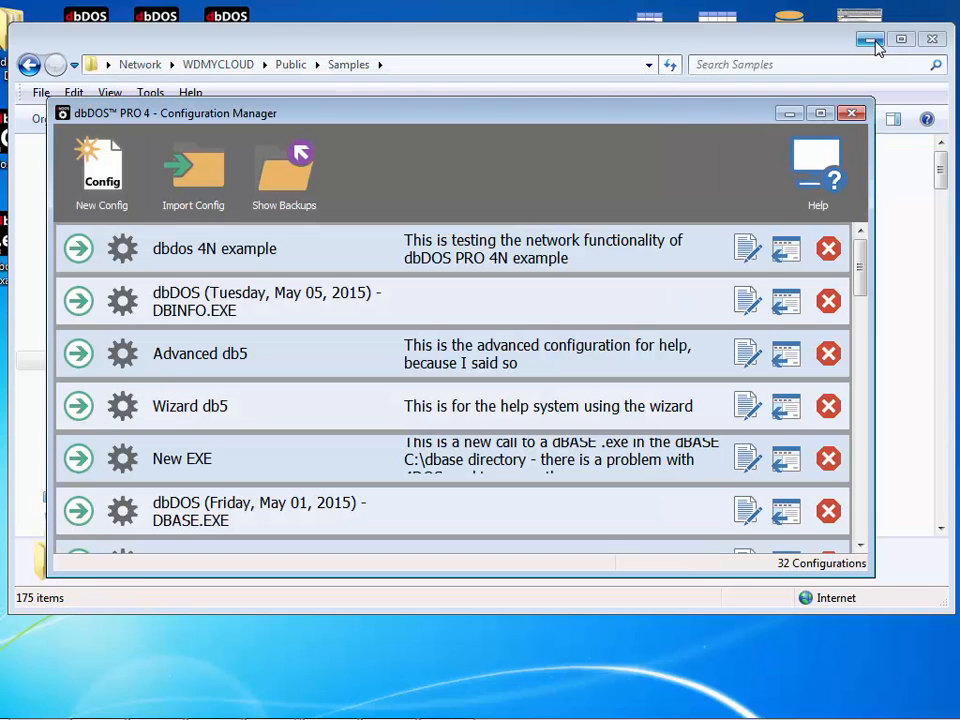
Minimize the Samples folder and Configuration Manager windows, launch dbdos 4N example from the desktop and move its window fully into view.
left_click(870, 40)
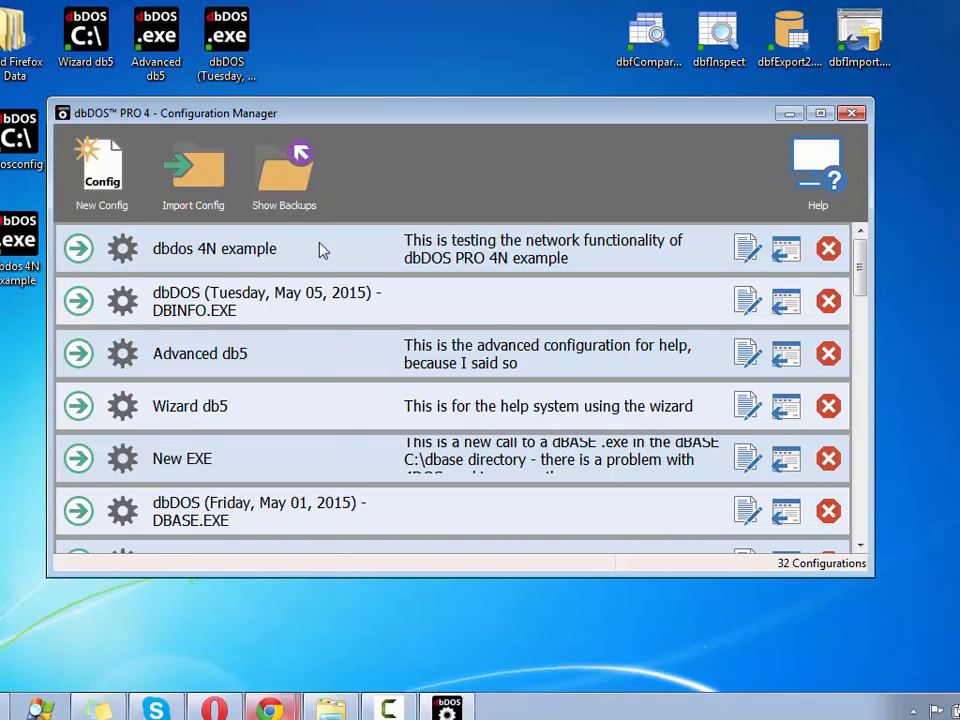
left_click(792, 114)
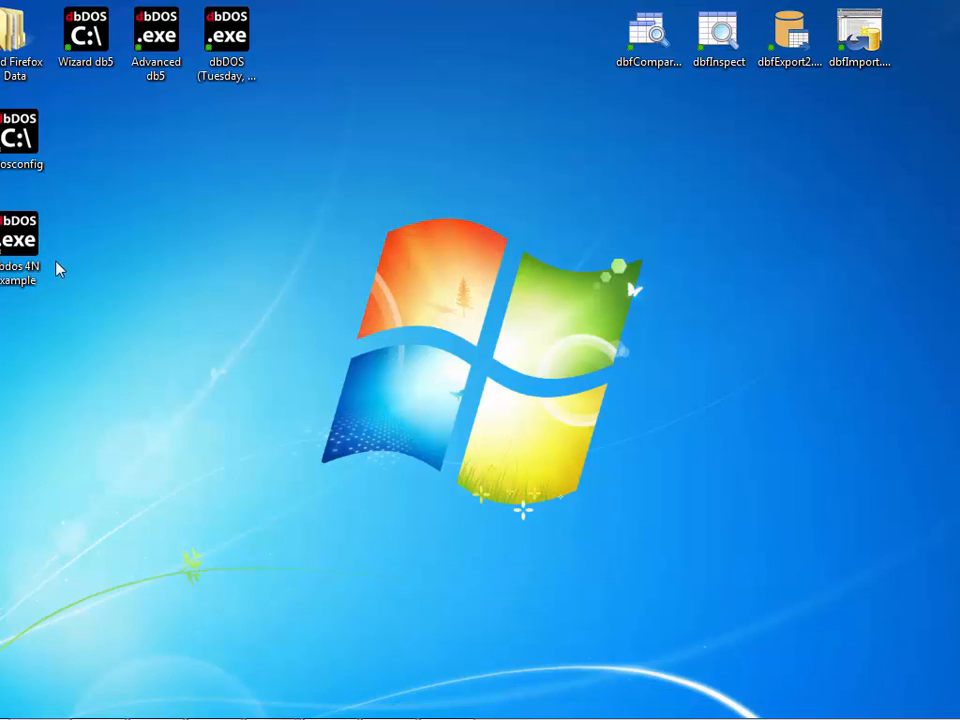
double_click(33, 248)
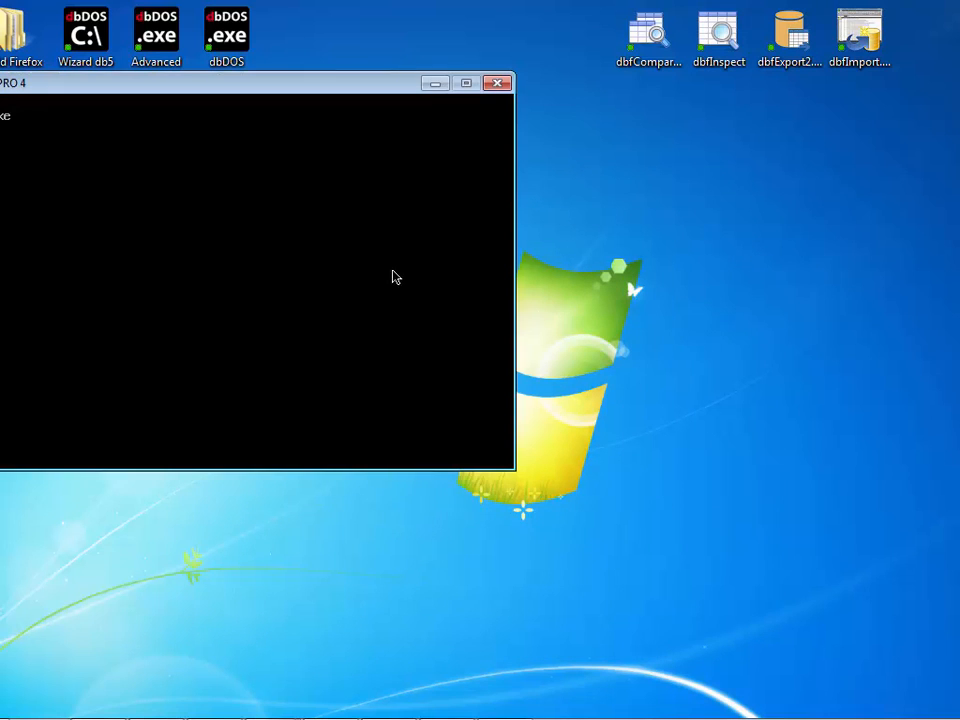
left_click_drag(210, 90, 349, 96)
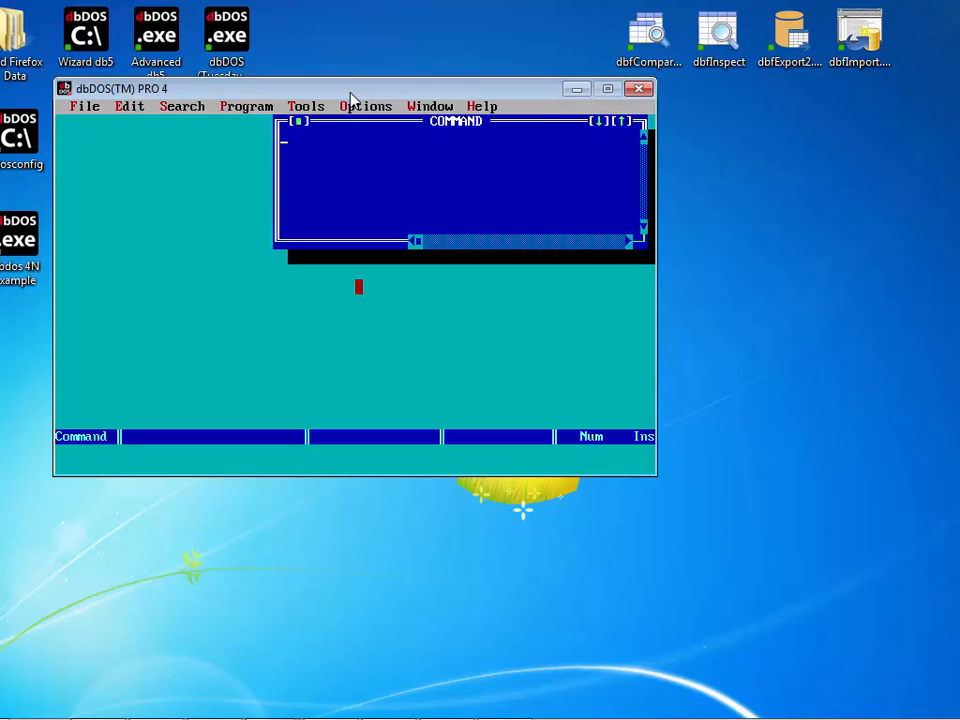
Change the dBASE working directory to the mounted network drive D:\.
left_click(73, 106)
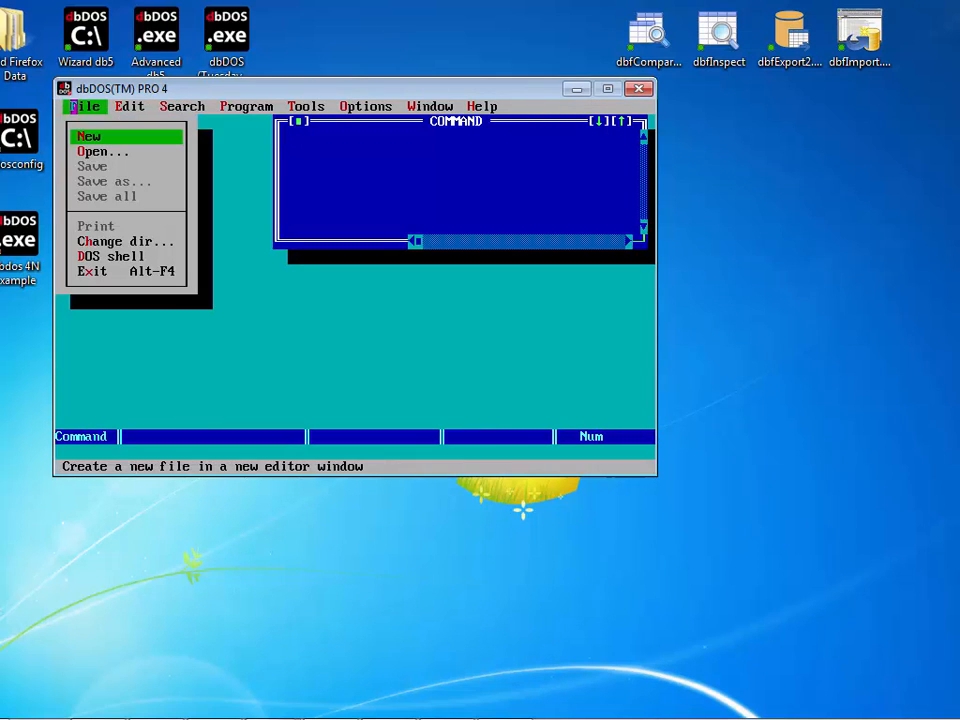
left_click(118, 241)
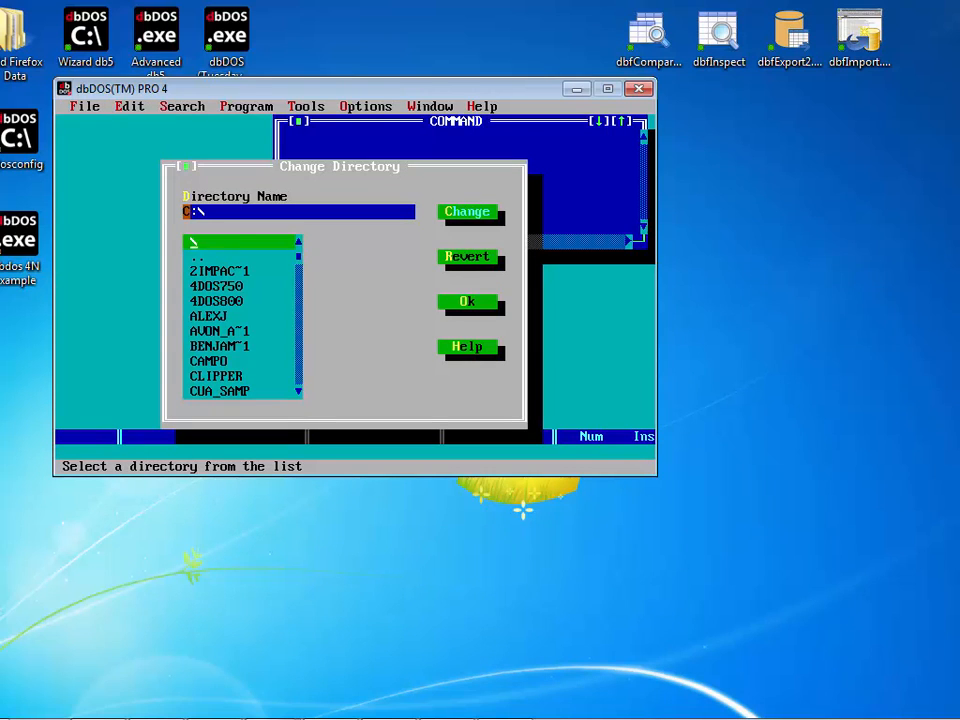
left_click(186, 211)
type("D")
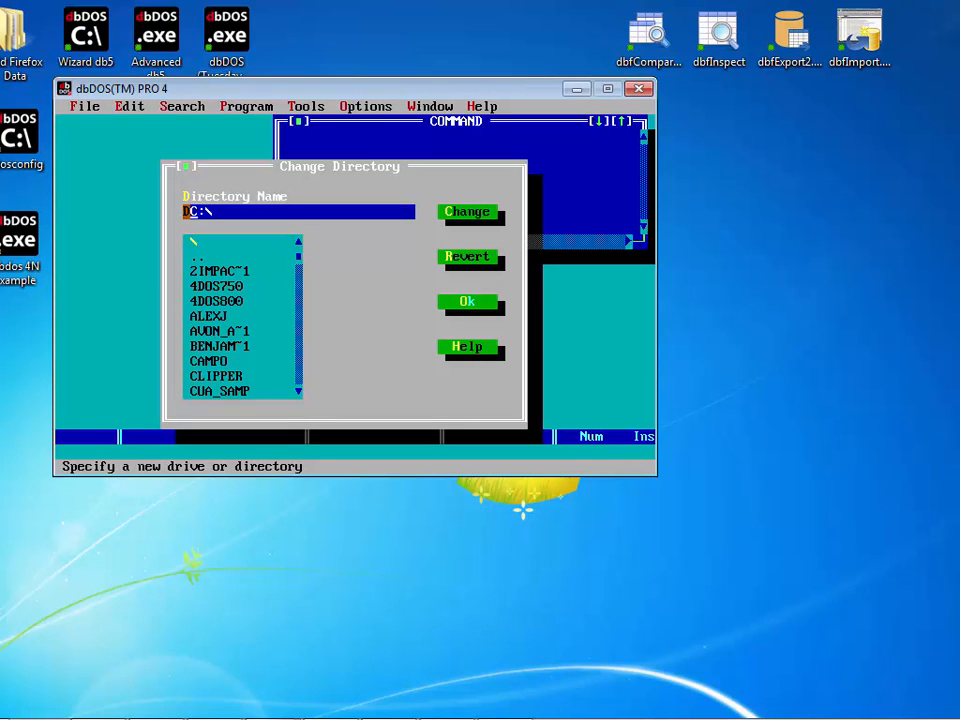
key("Delete")
key("Return")
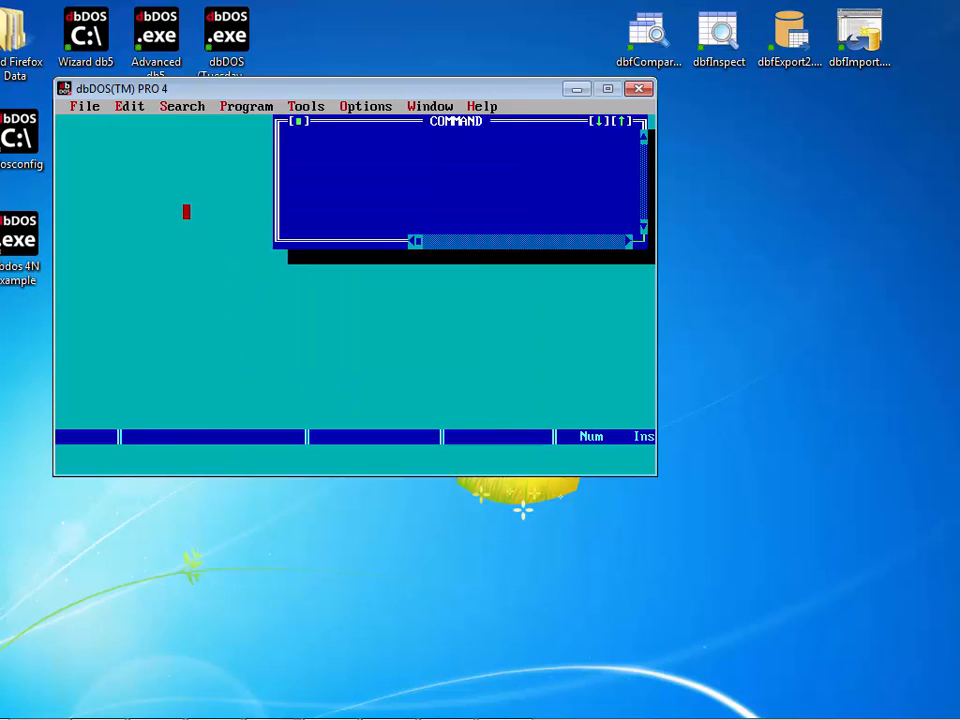
Check the current working directory and its folders in the Change Directory dialog, leaving it as it is.
left_click(66, 106)
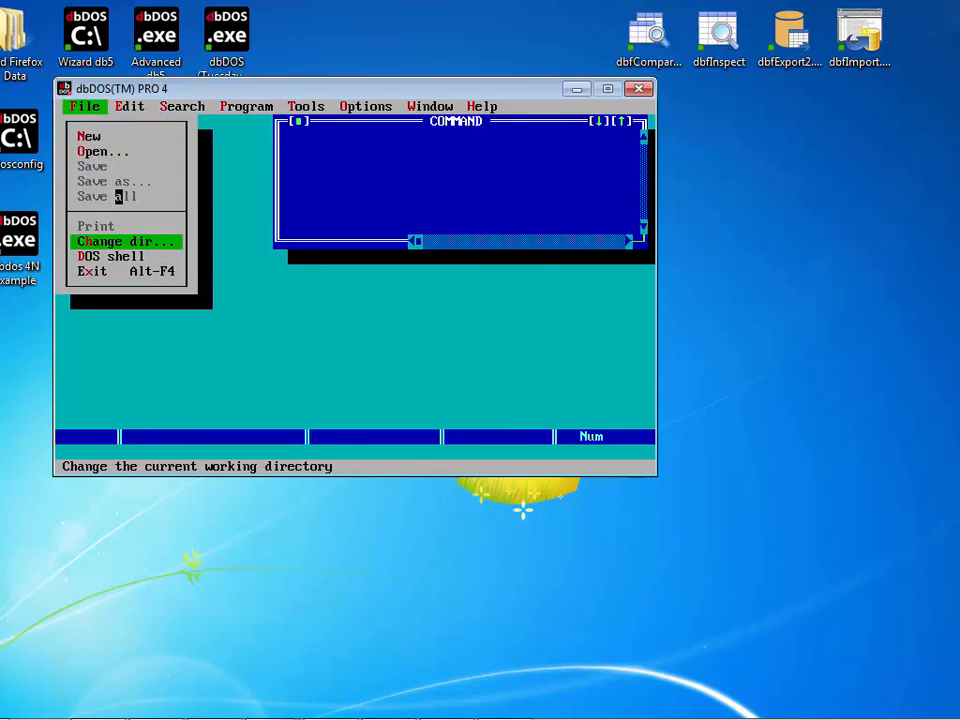
left_click(101, 241)
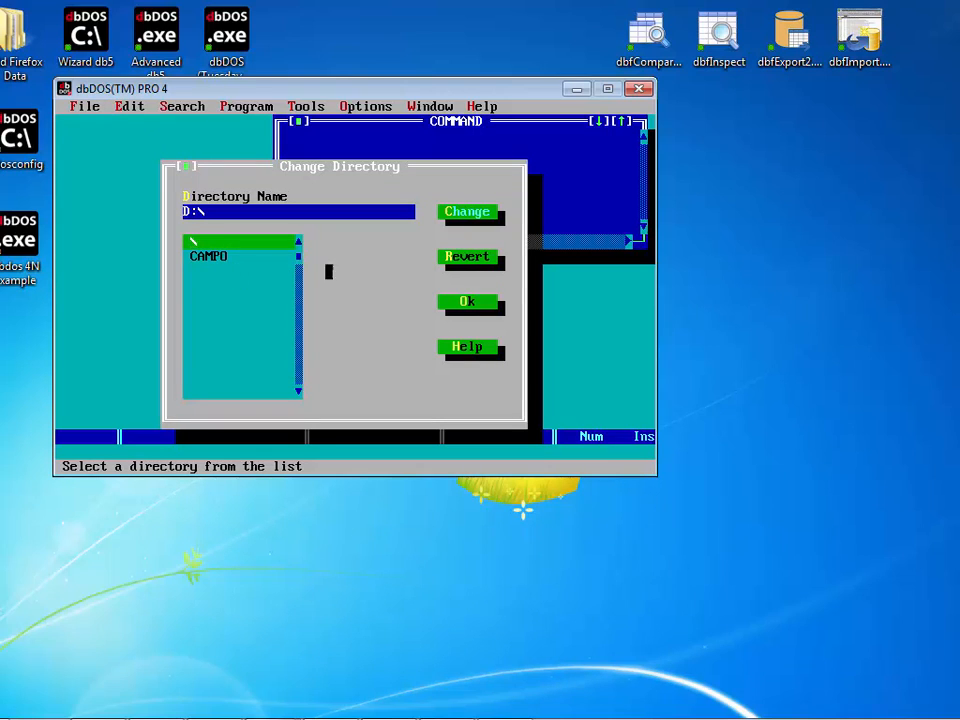
left_click(465, 301)
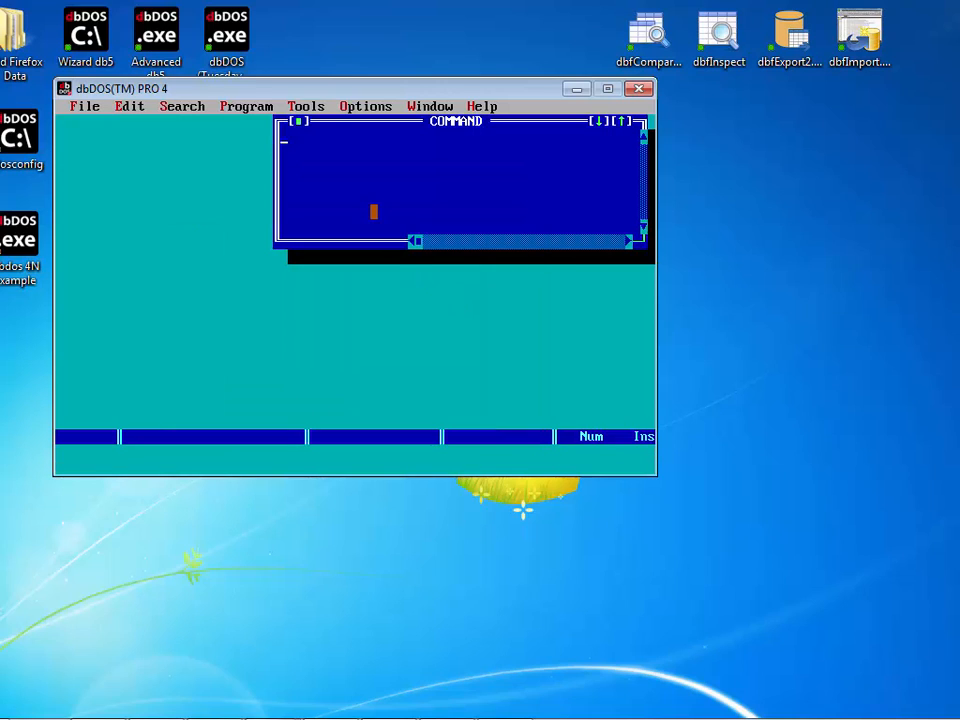
Open the dBASE Control Center with the assist command and run the BUSINESS application.
type("assist")
key("Return")
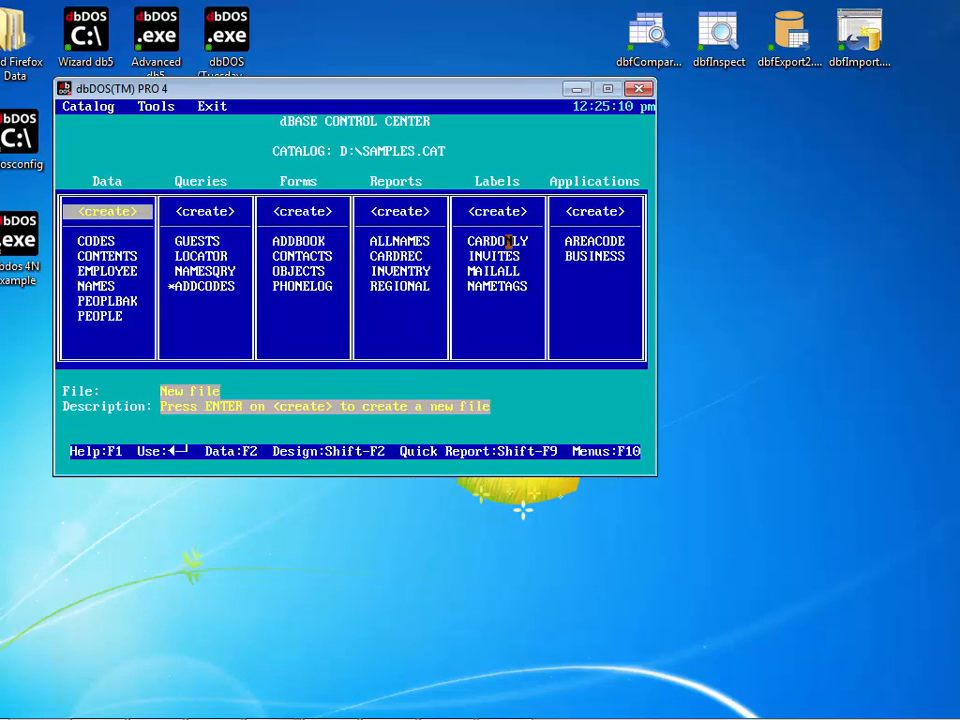
left_click(605, 256)
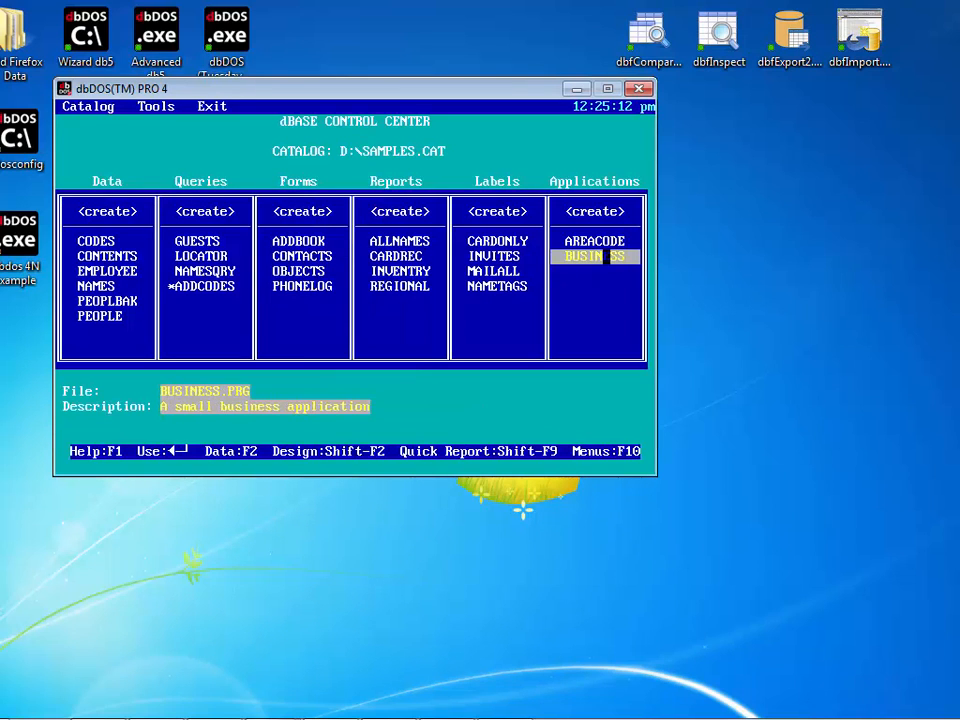
left_click(605, 256)
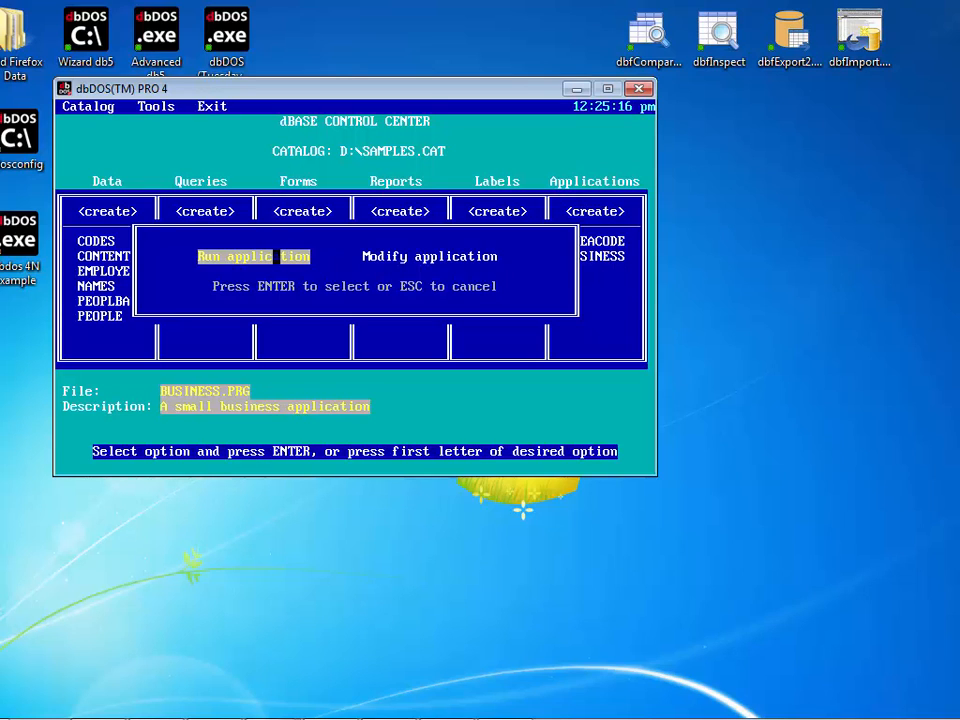
key("Return")
key("Left")
key("Return")
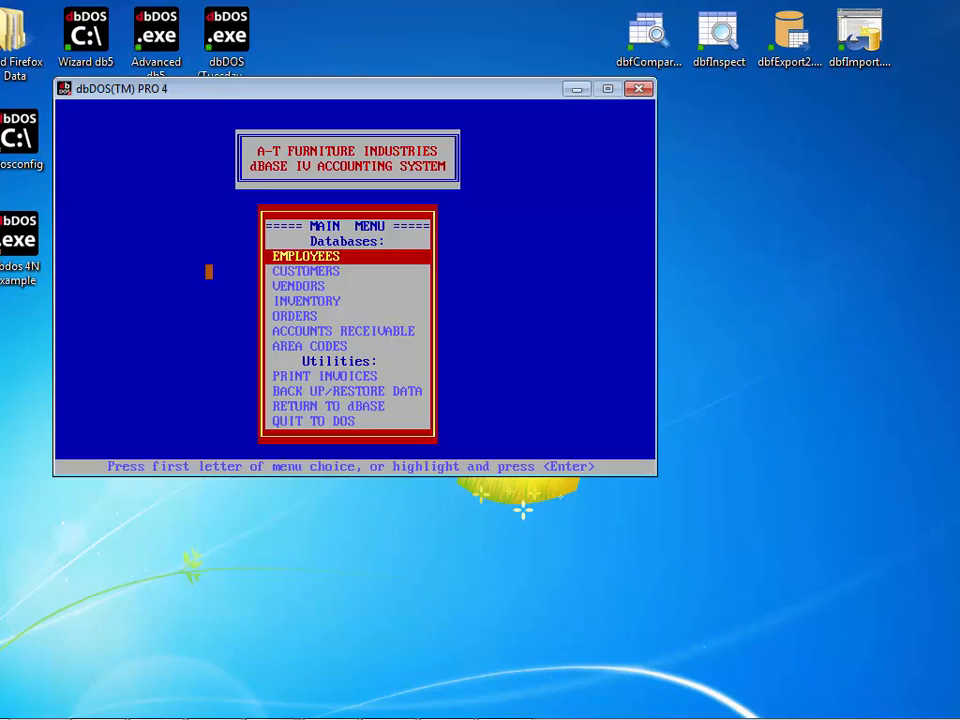
Move the running accounting window aside, launch a second dbdos 4N example session from the desktop and place it below the first.
left_click_drag(201, 96, 507, 64)
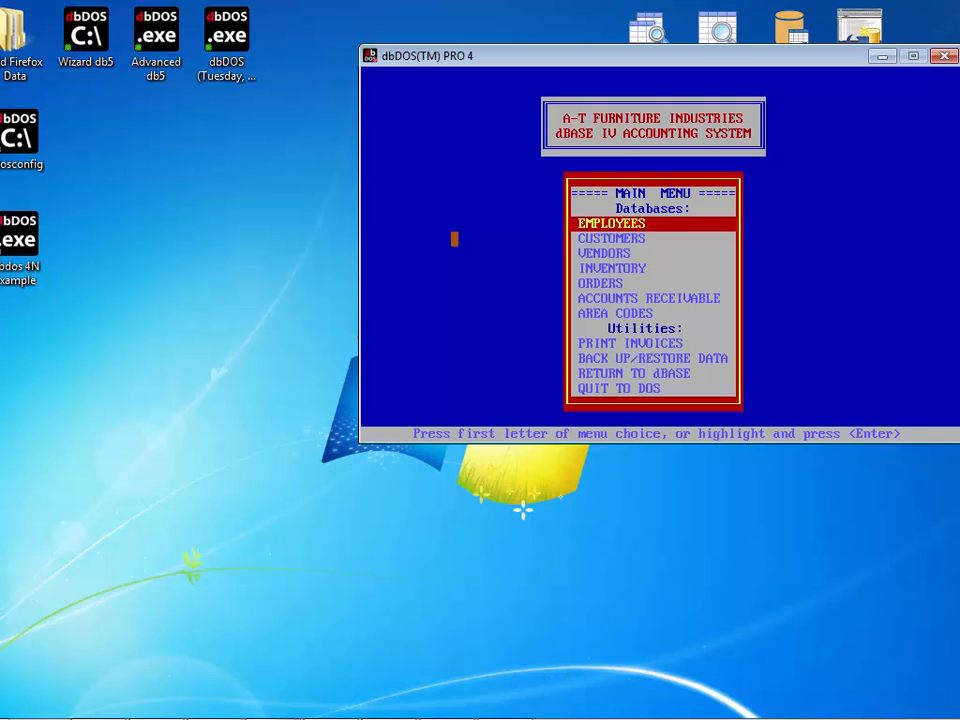
double_click(20, 248)
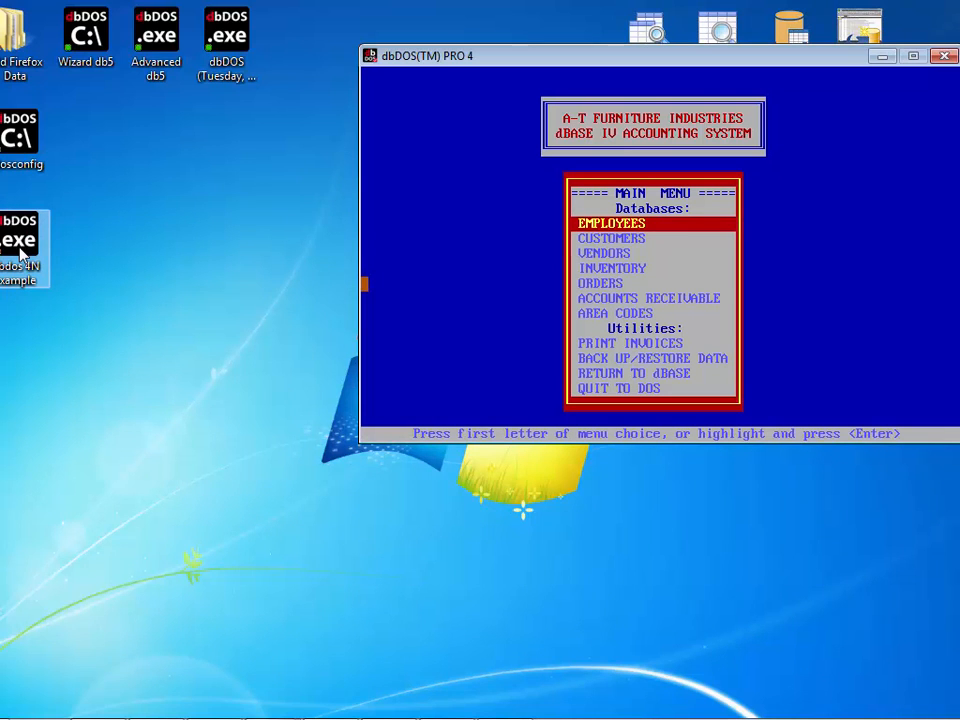
double_click(20, 250)
key("Return")
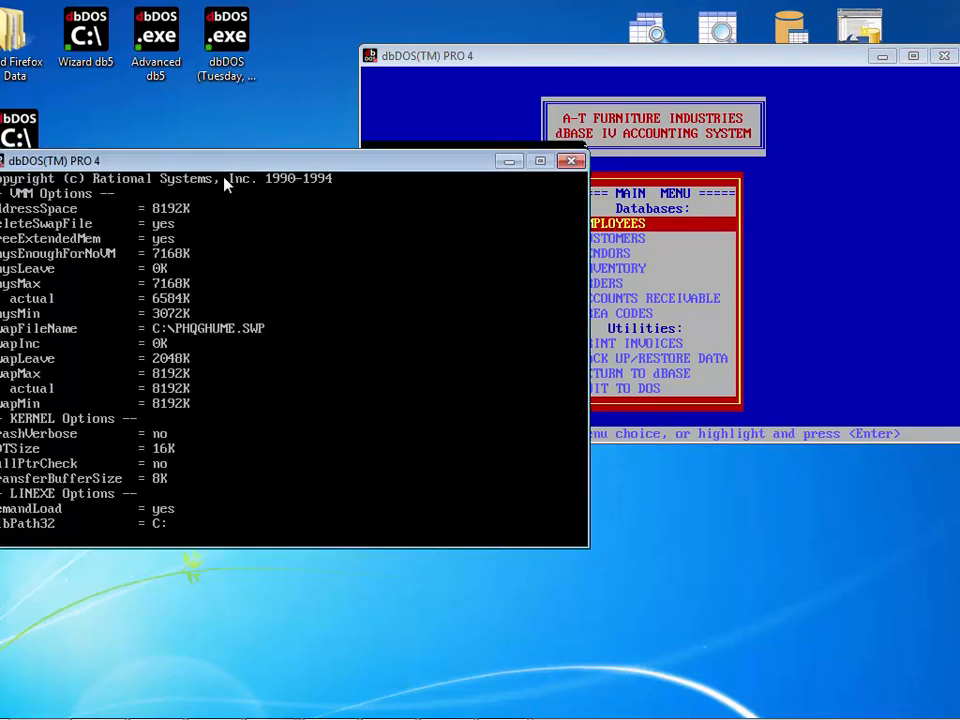
left_click_drag(225, 178, 308, 337)
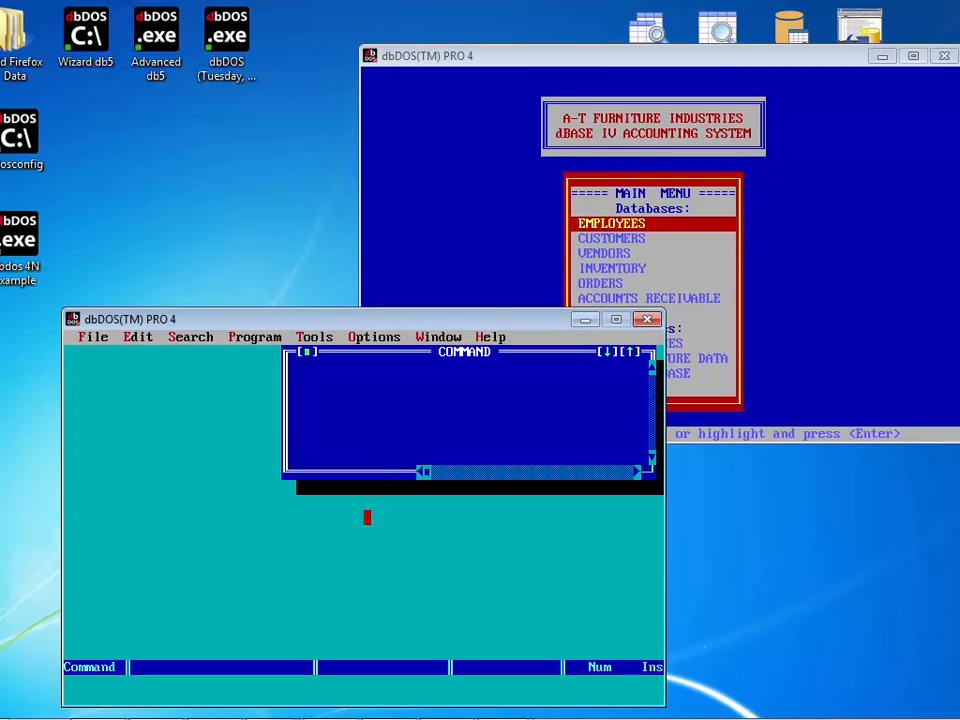
Change the second dBASE session's working directory to the mounted network drive D:\.
left_click(90, 336)
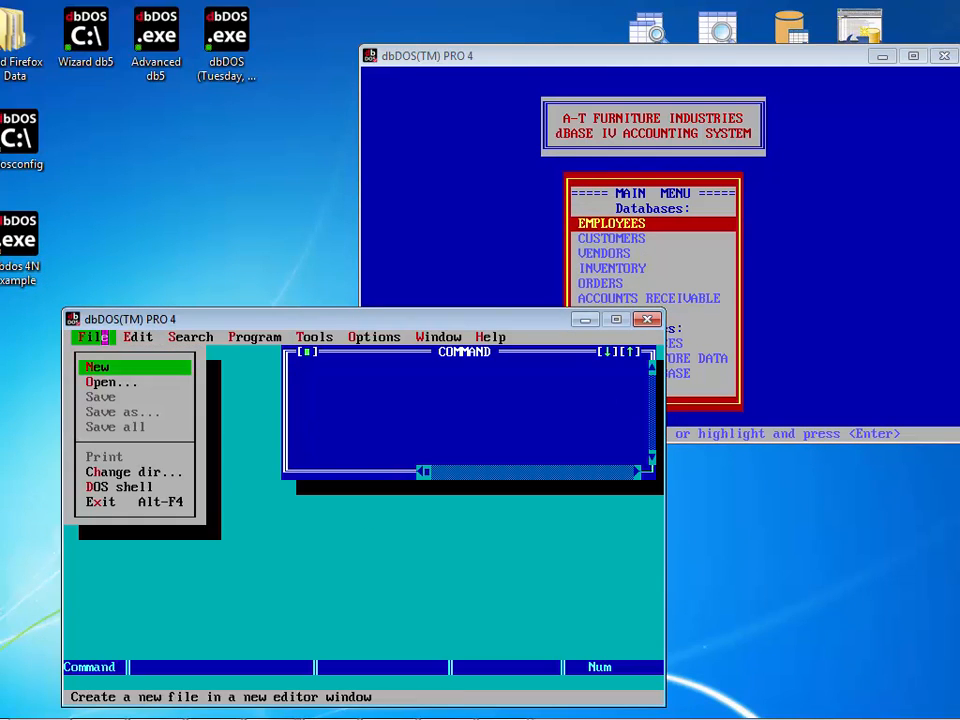
left_click(118, 471)
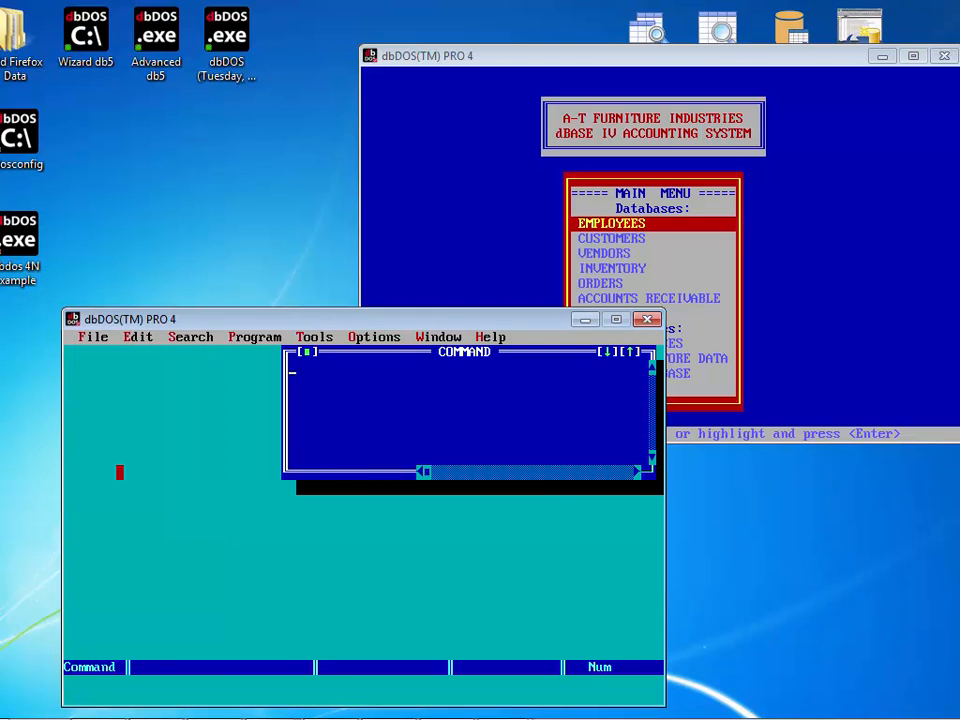
left_click(195, 441)
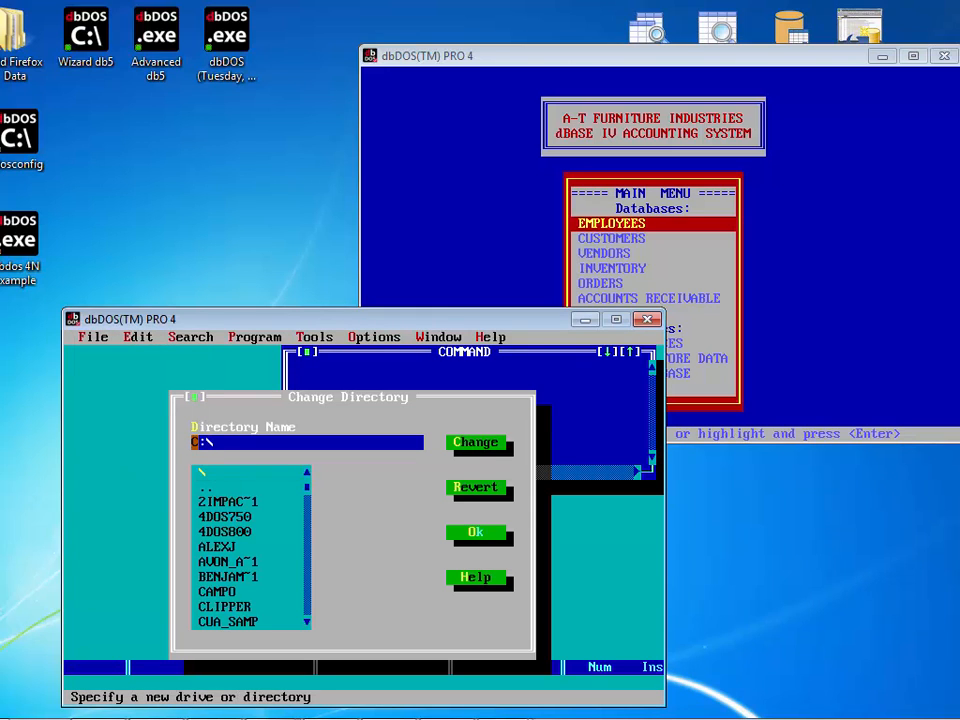
type("d")
key("Delete")
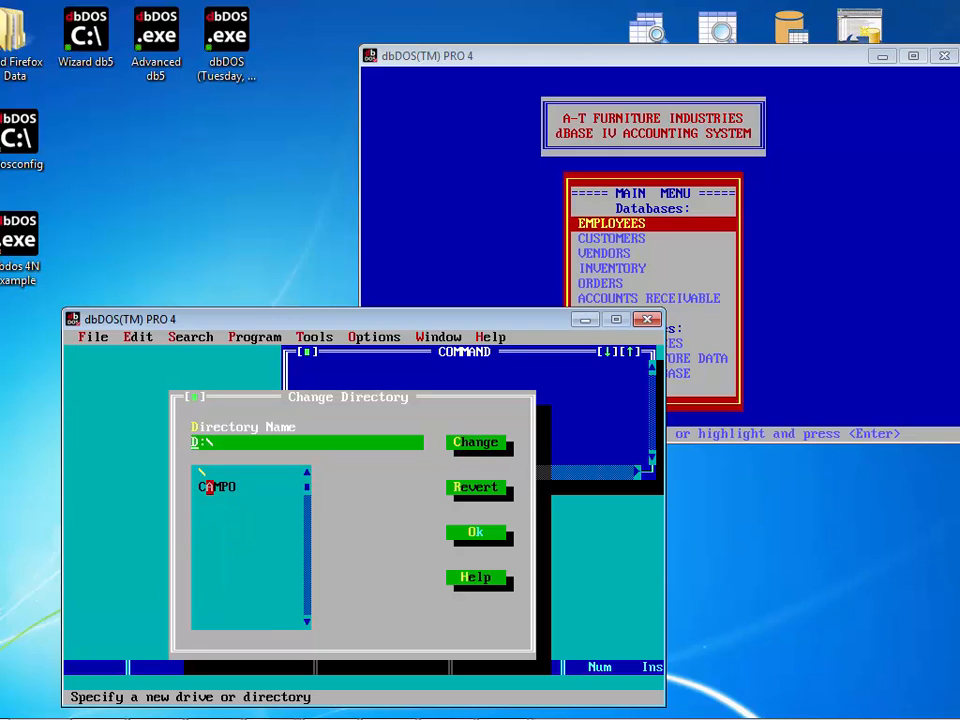
left_click(462, 532)
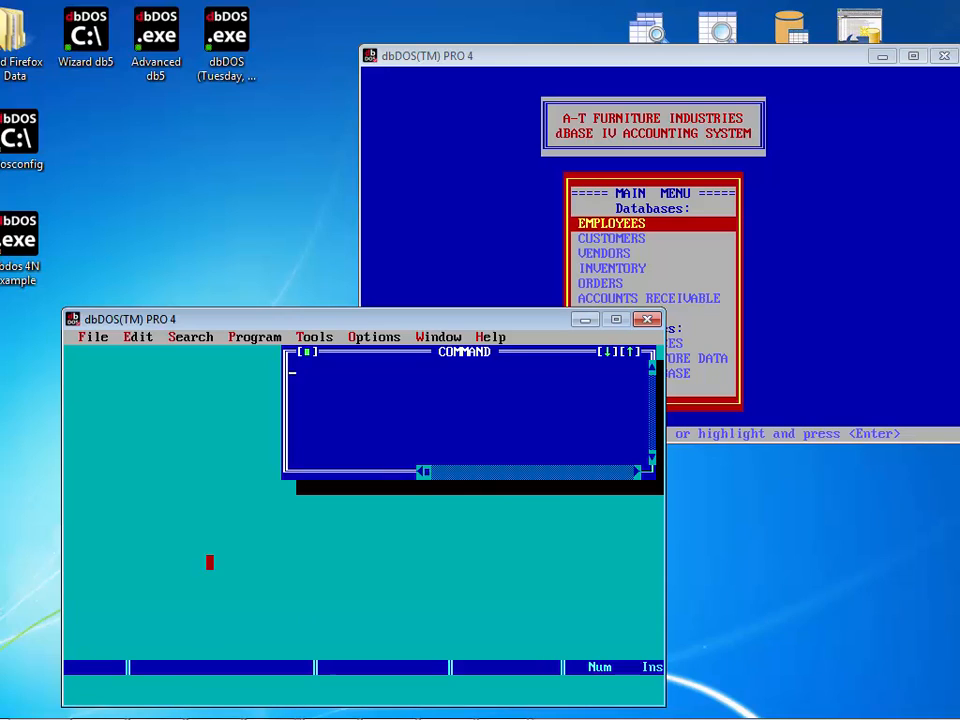
Open the dBASE Control Center in the second session with the assist command and run the BUSINESS application.
type("asss")
key("BackSpace")
key("BackSpace")
type("sis")
key("Return")
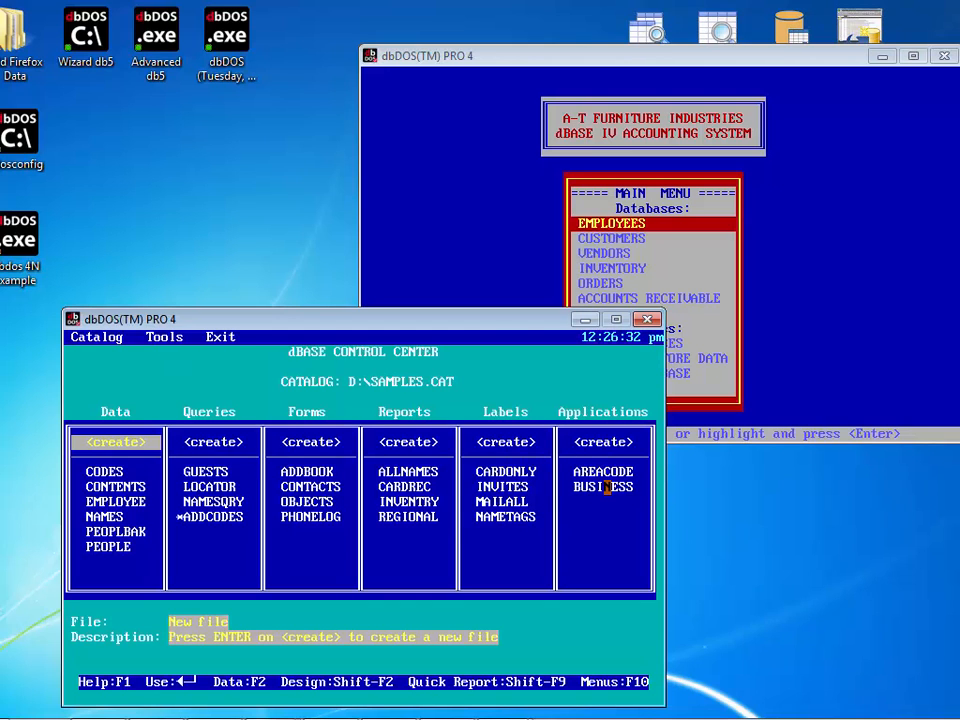
left_click(607, 487)
left_click(607, 487)
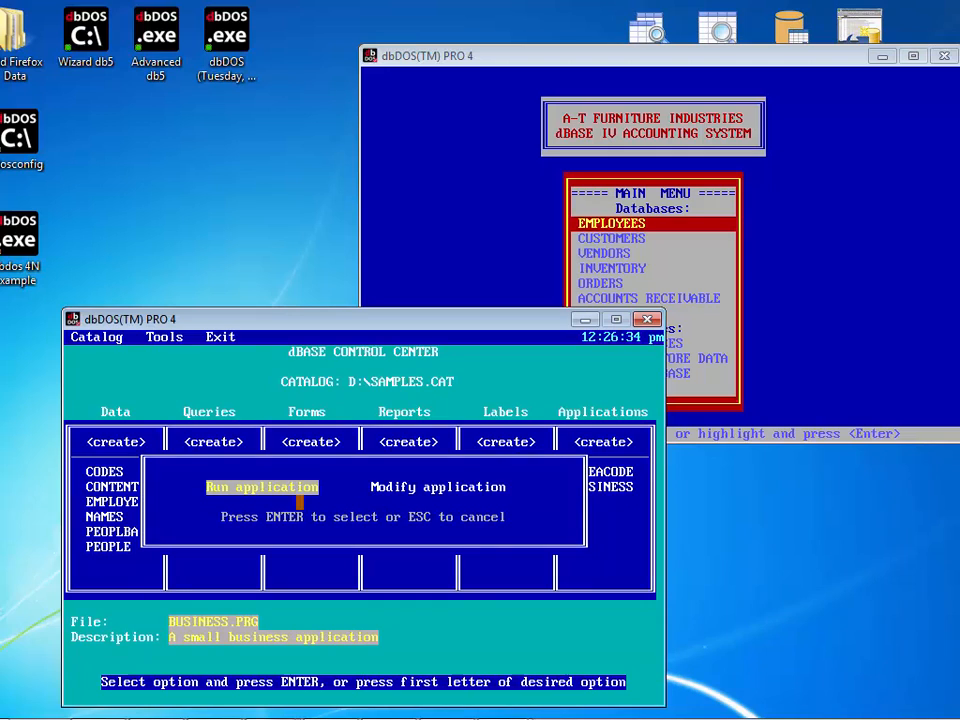
left_click(221, 487)
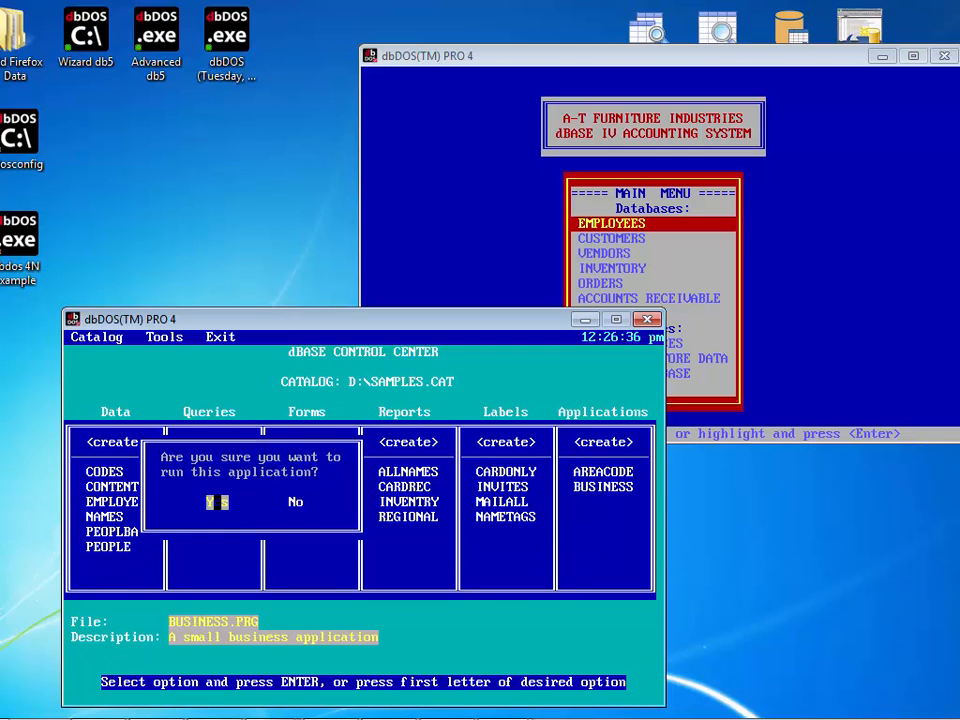
left_click(216, 501)
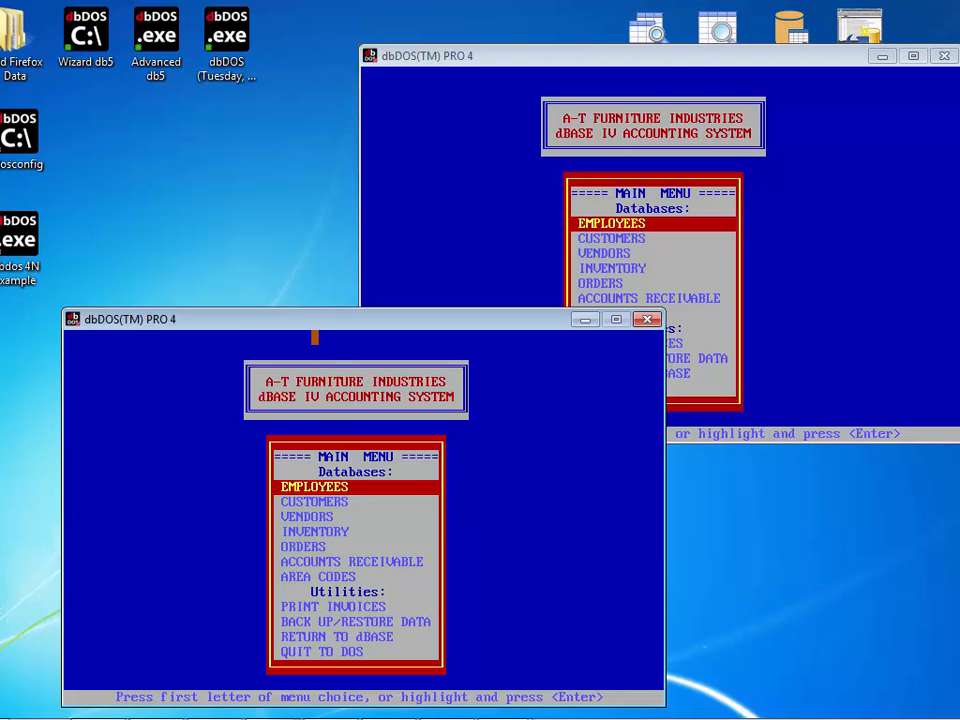
Shift the second session's window slightly aside and open the EMPLOYEES database in both sessions.
left_click_drag(262, 330, 227, 336)
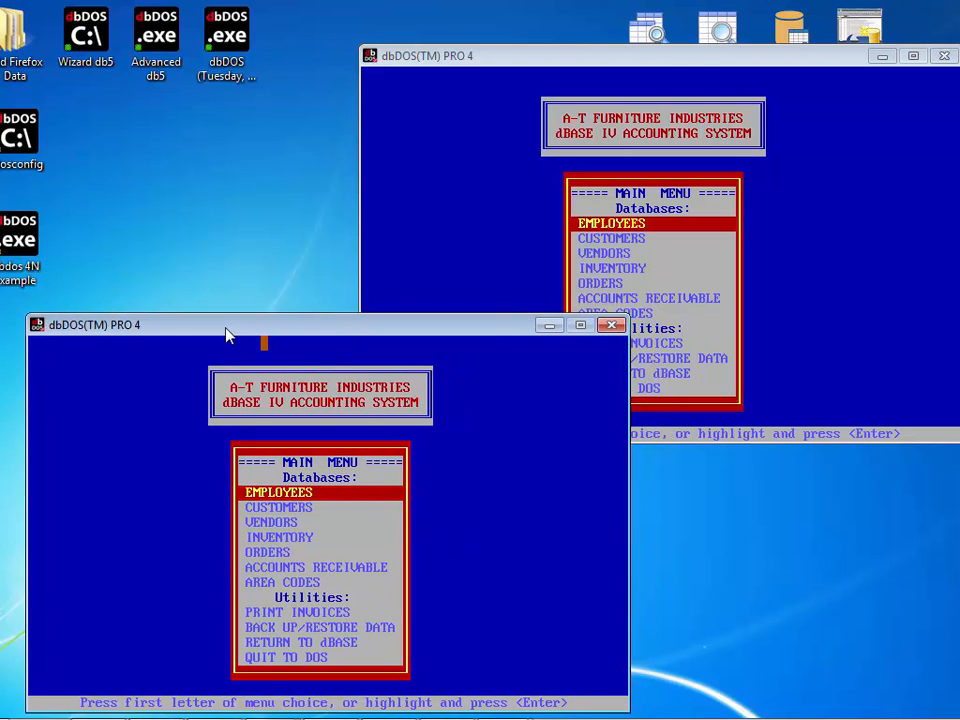
left_click(602, 240)
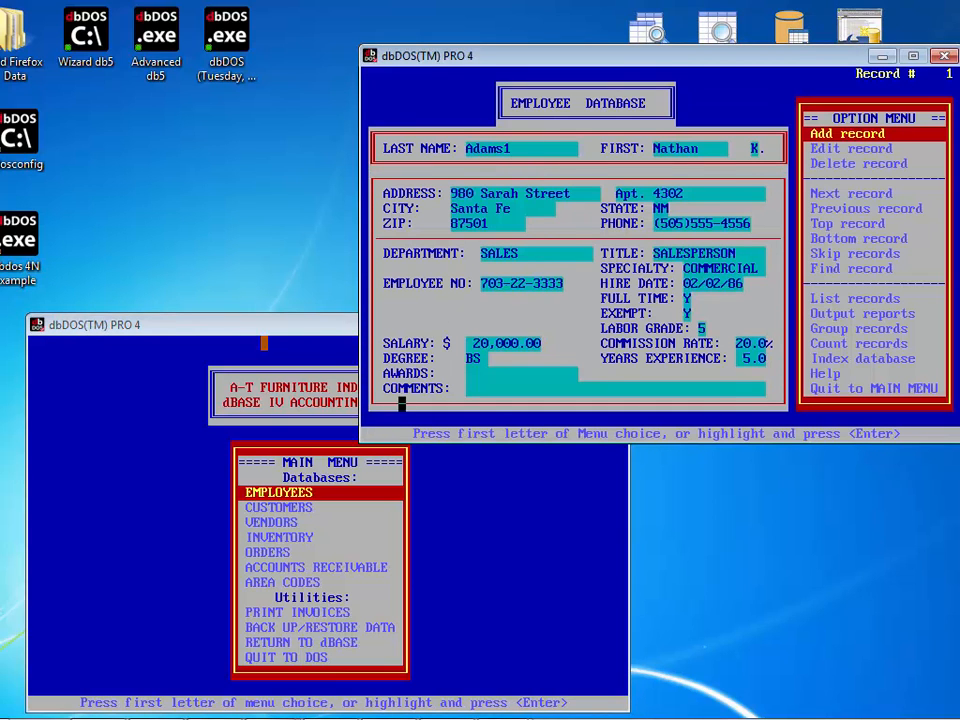
left_click(246, 325)
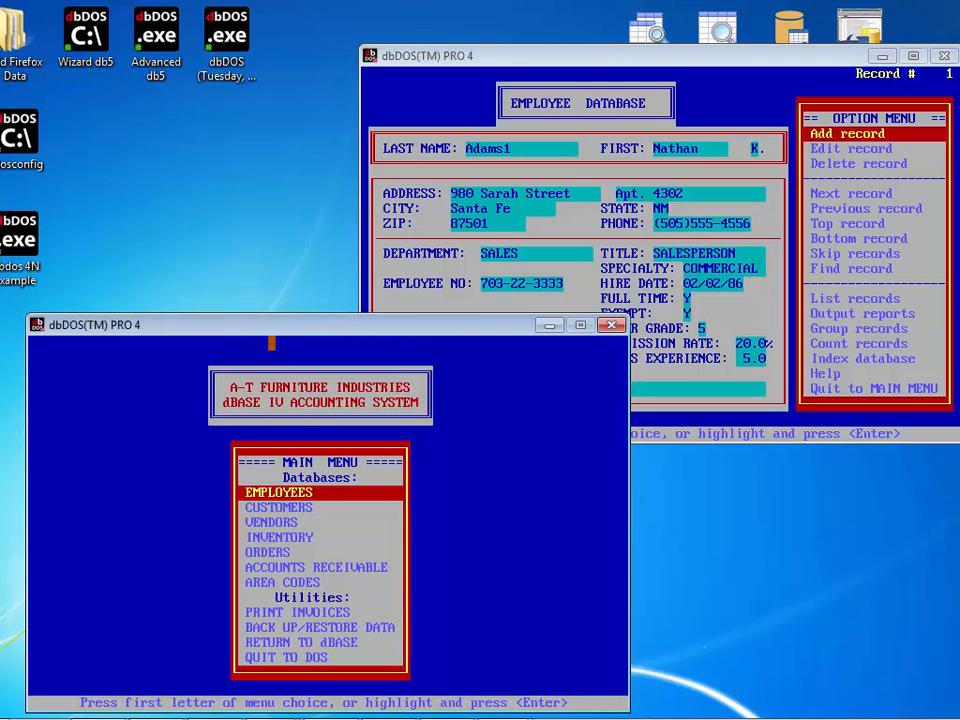
left_click(285, 492)
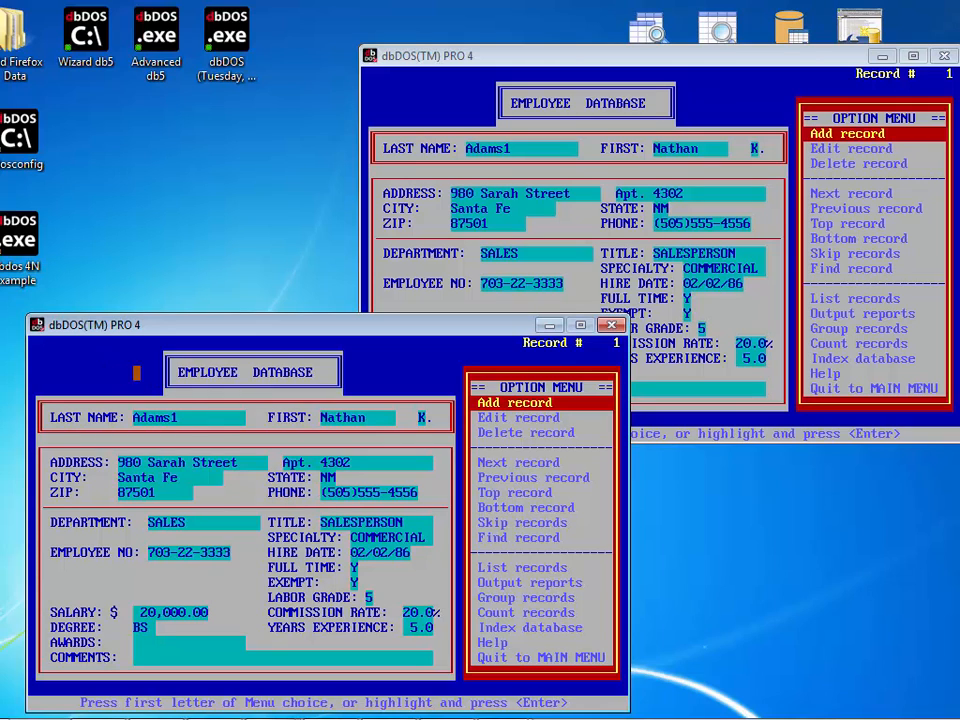
Start editing employee record 1 in the second session and append 2 to the last name, leaving the record unsaved.
left_click(495, 417)
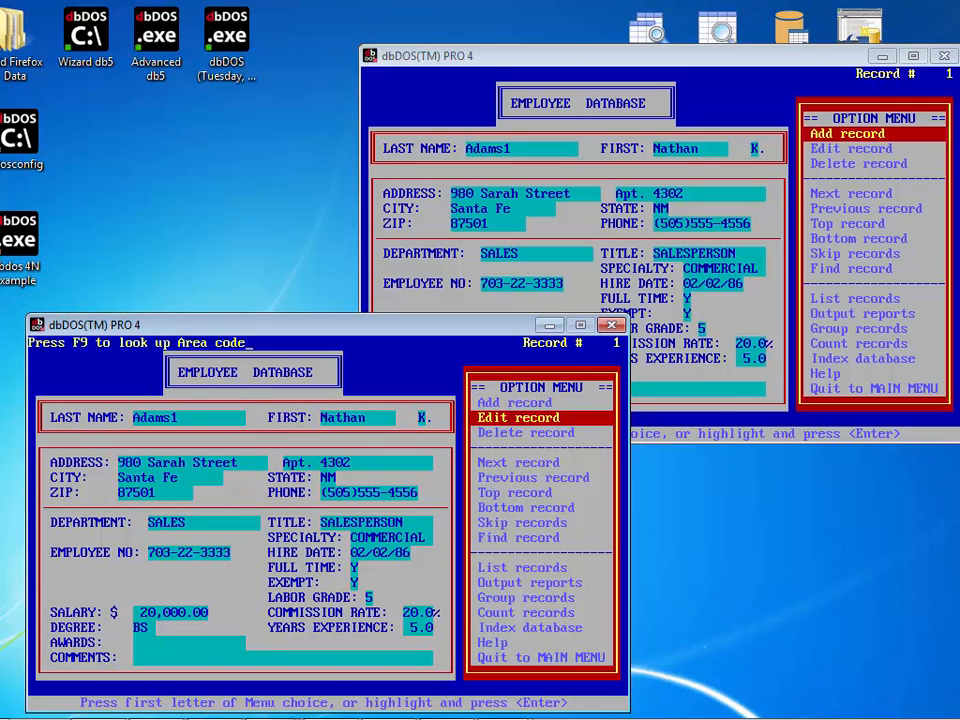
left_click(512, 417)
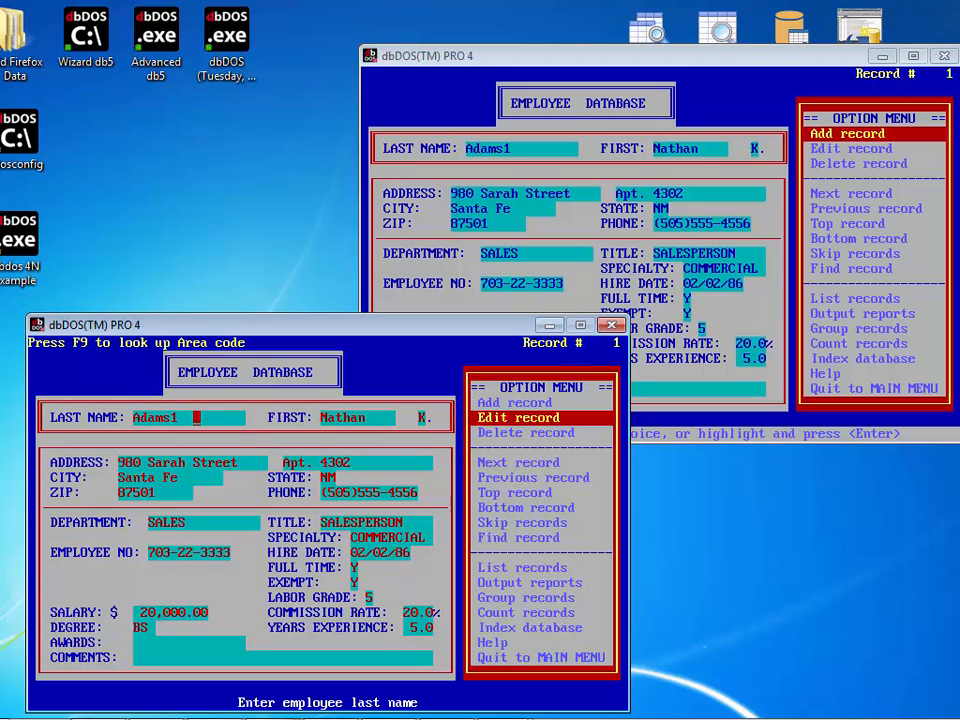
type("2")
Try to edit the same employee record in the first session to test record locking, and quit the attempt.
left_click(449, 60)
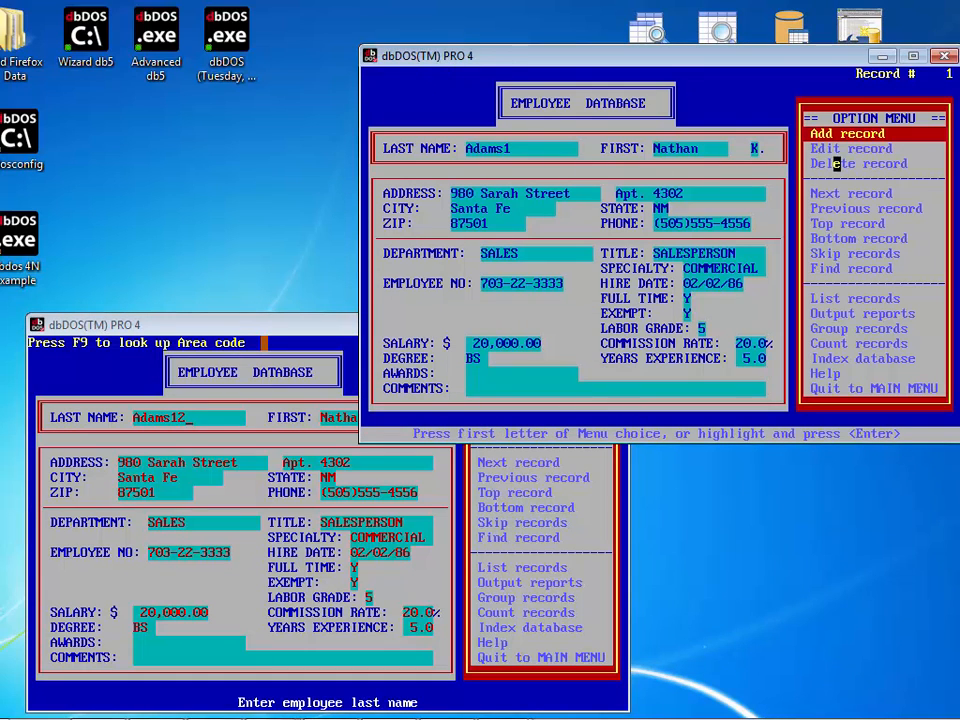
left_click(836, 148)
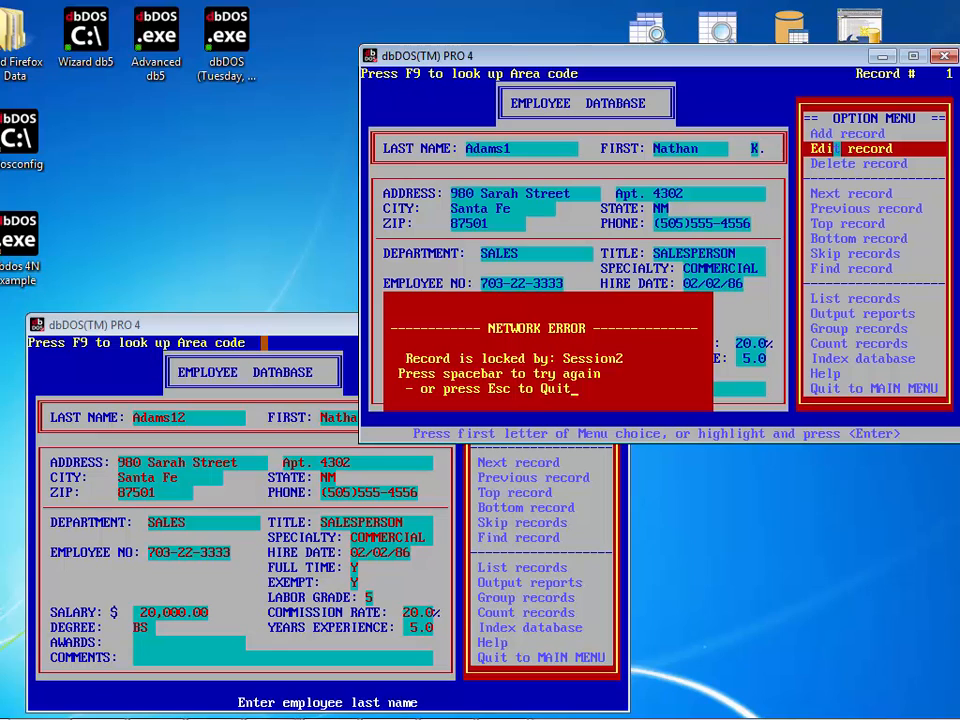
key("Escape")
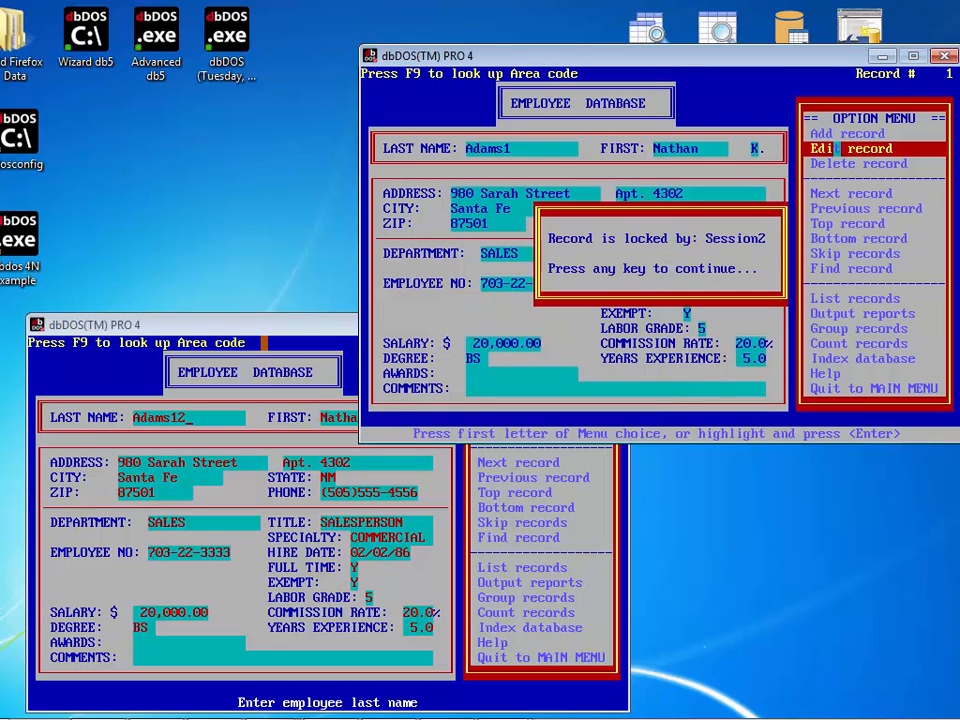
key("Return")
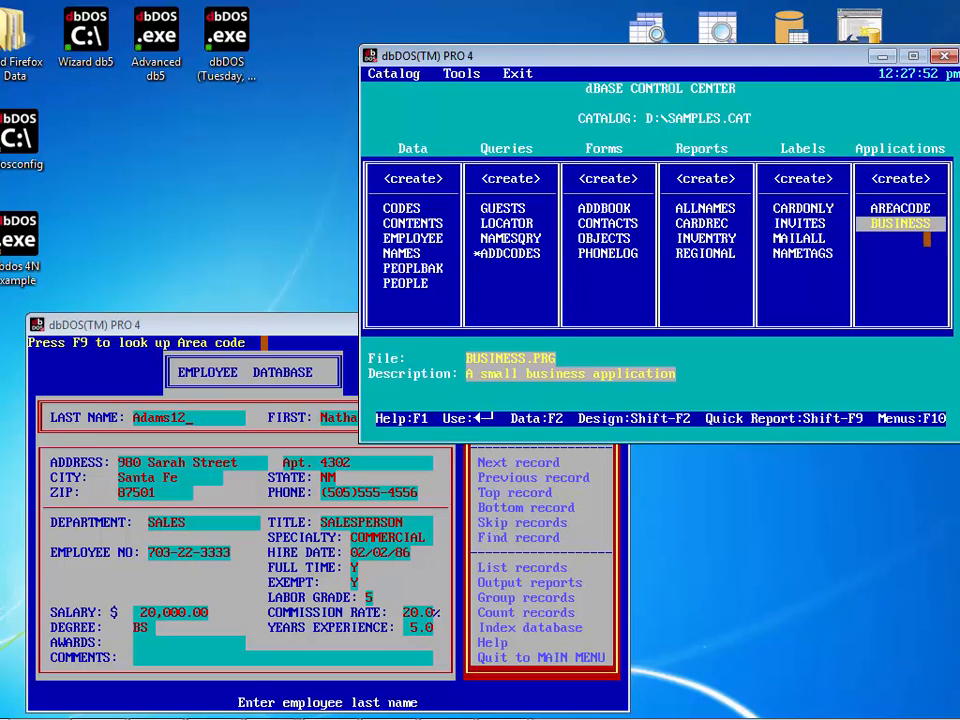
Run the BUSINESS application again in the first session and reopen its EMPLOYEES database.
key("Return")
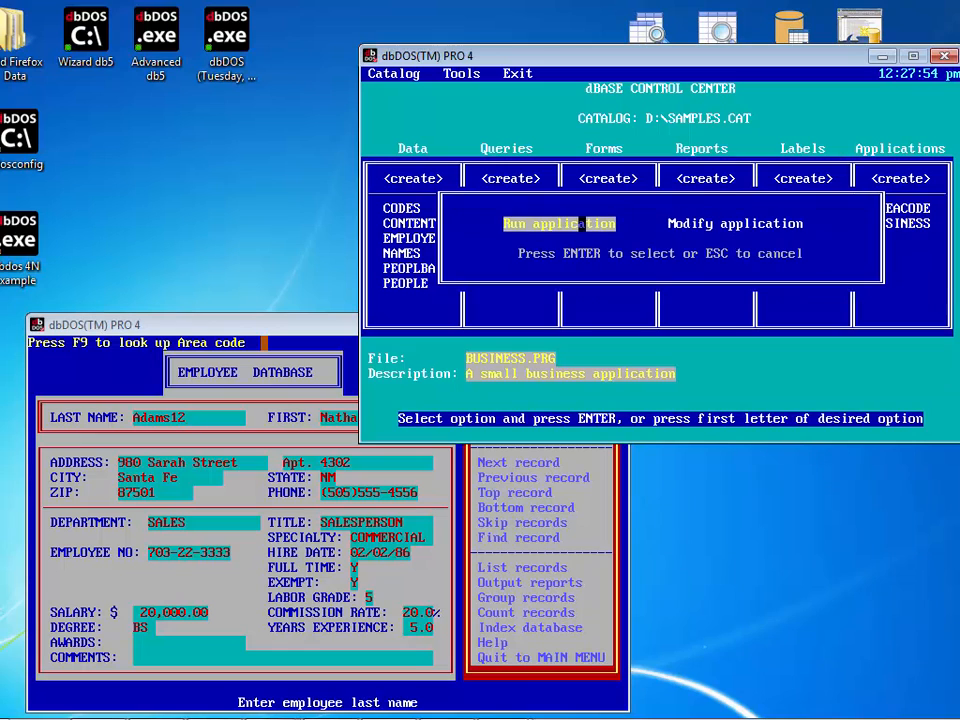
key("Return")
key("Return")
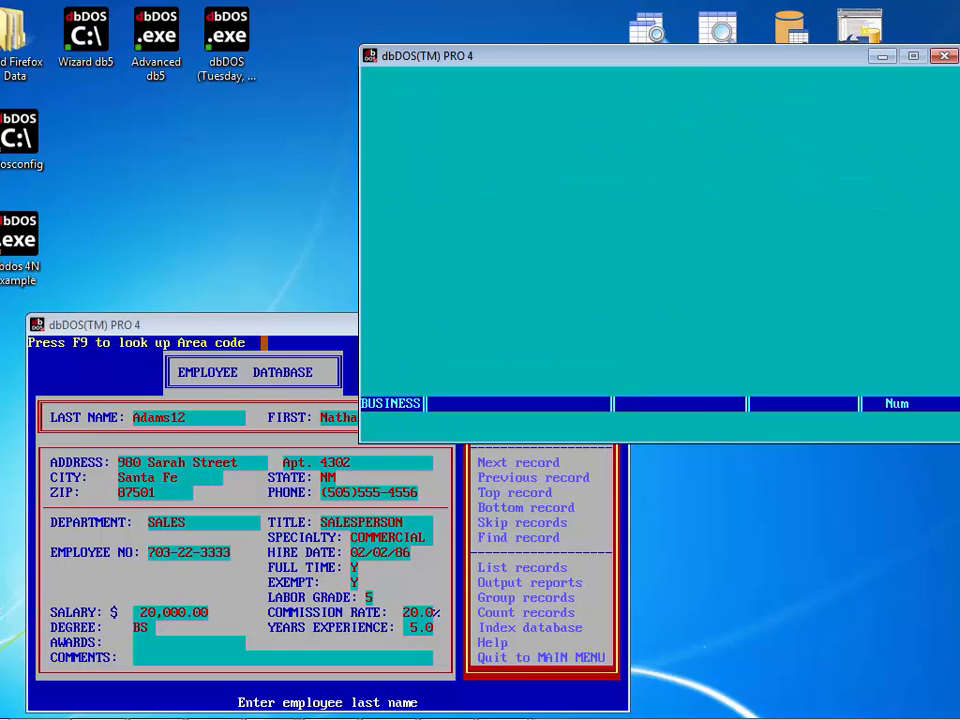
left_click(618, 223)
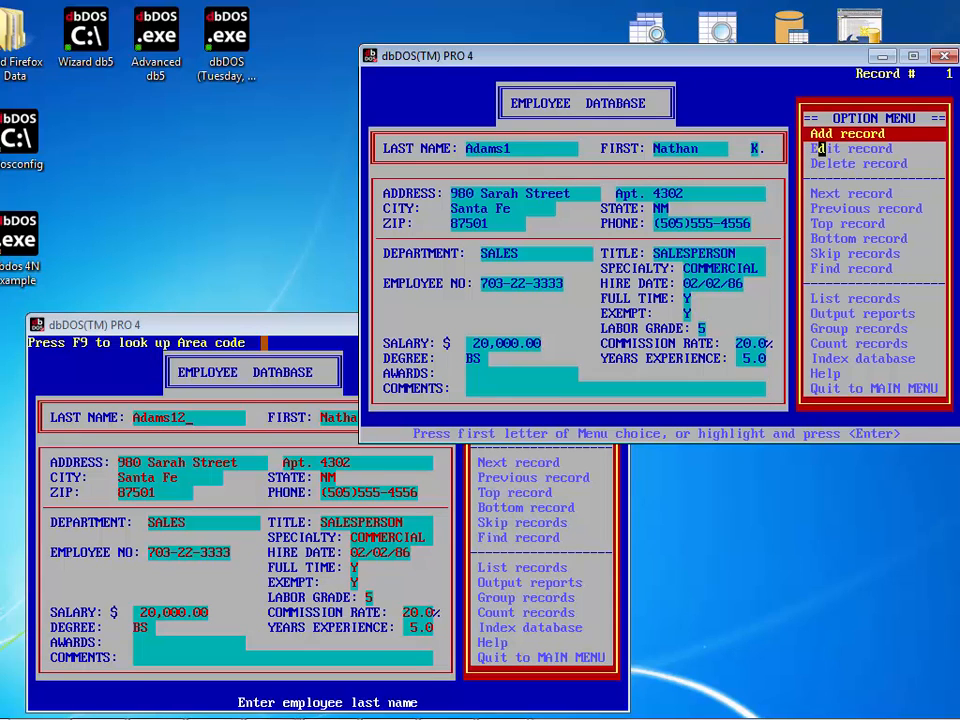
Retry editing employee record 1 in the first session, and save the second session's edited record to disk to release it.
key("e")
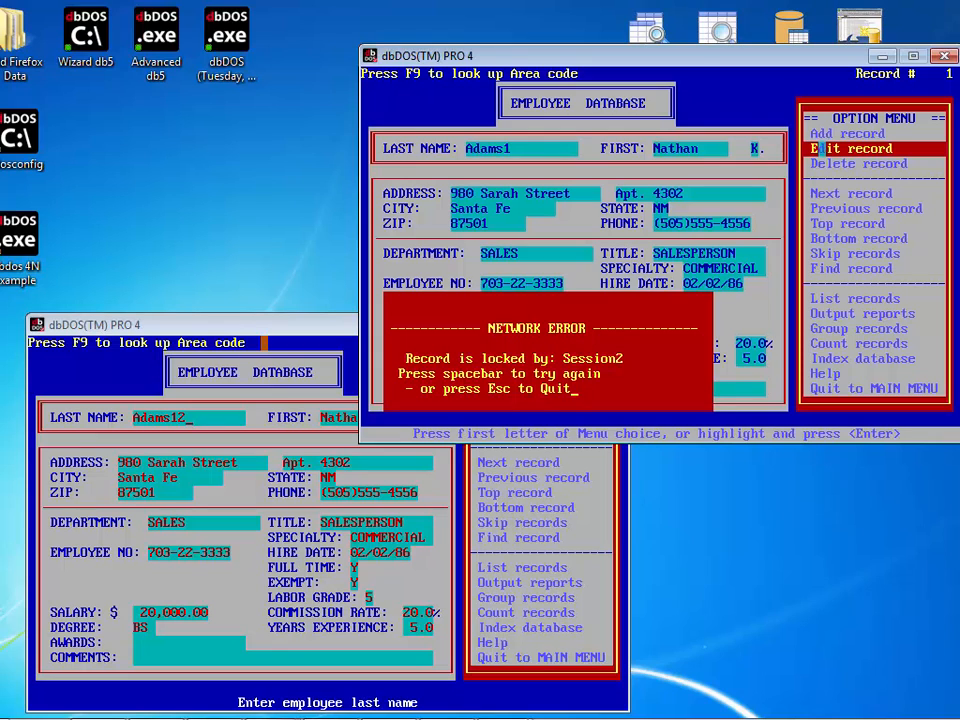
key("space")
left_click(237, 330)
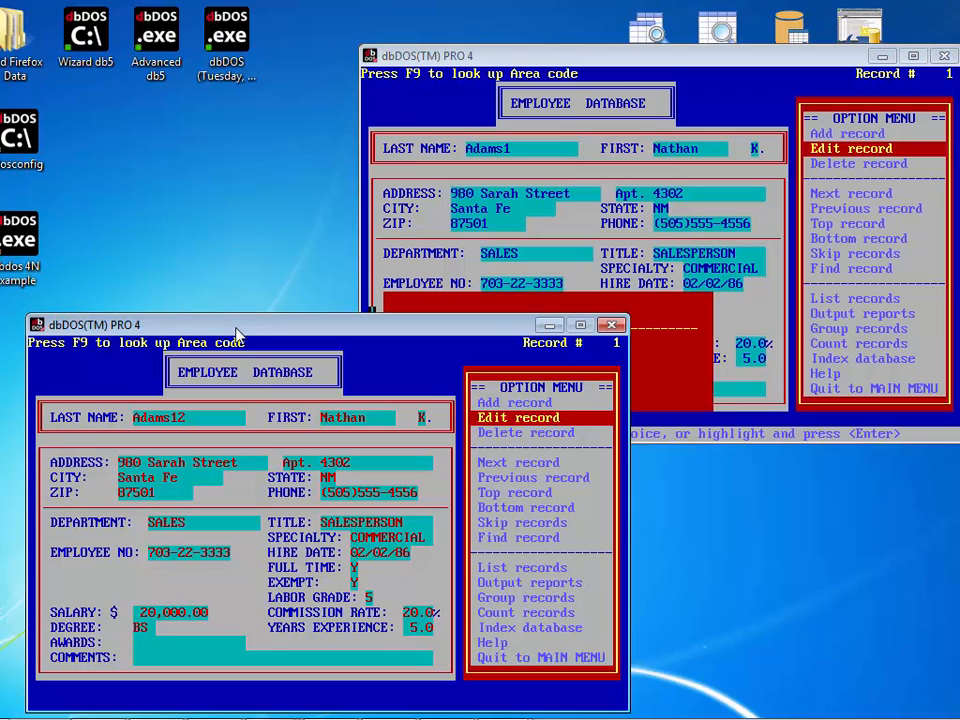
left_click(493, 462)
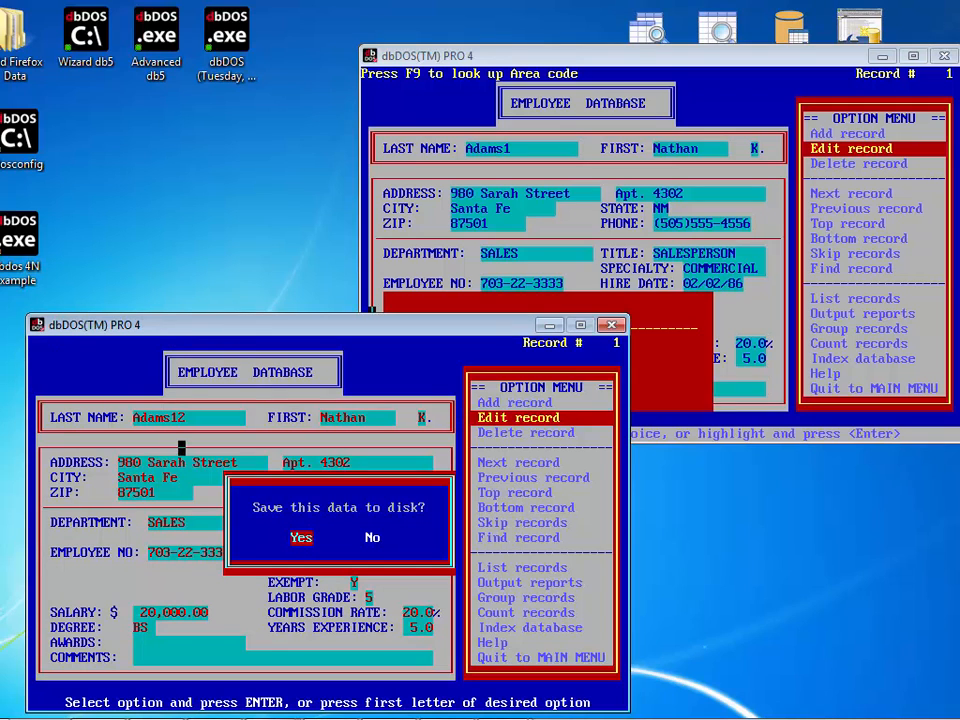
left_click(300, 537)
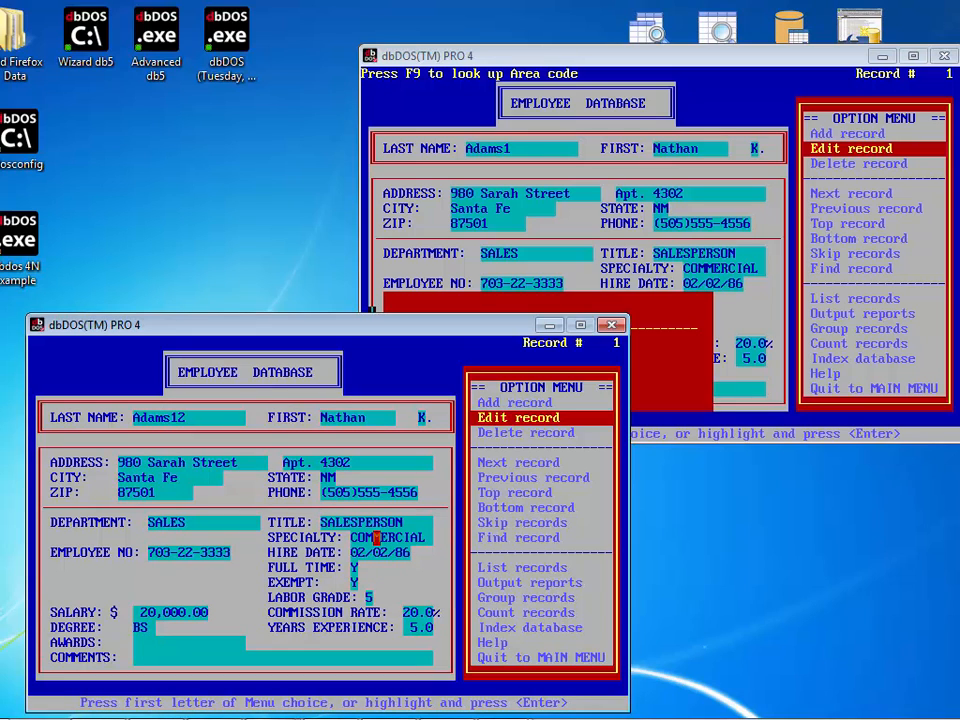
Request the next and previous record in the second session, and return to the first session to check the shared employee record.
left_click(500, 462)
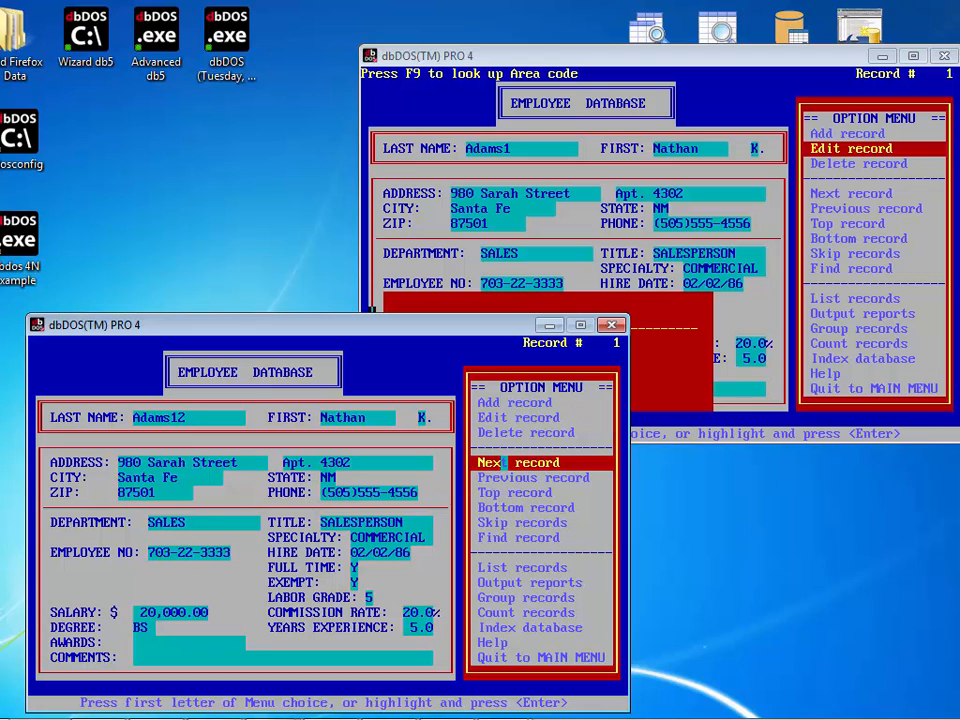
left_click(527, 477)
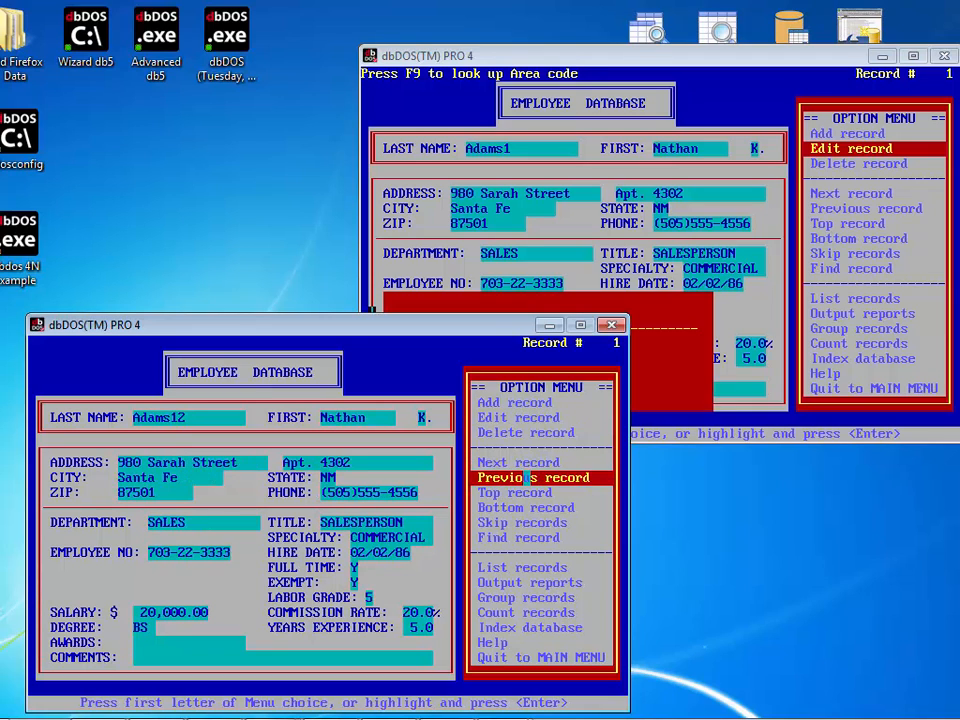
left_click(829, 193)
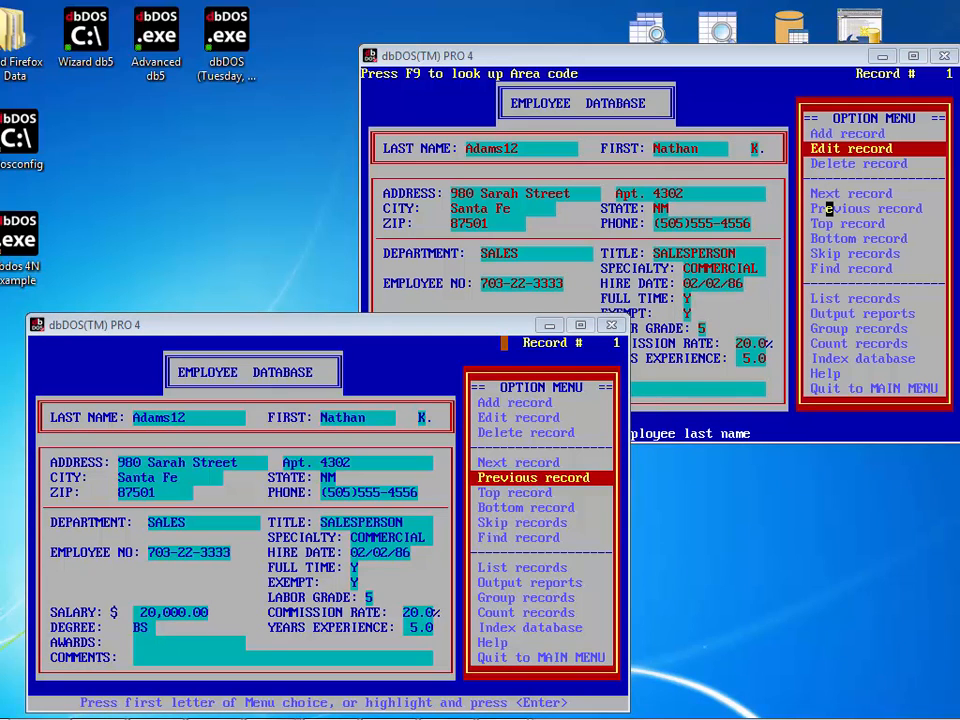
left_click(829, 208)
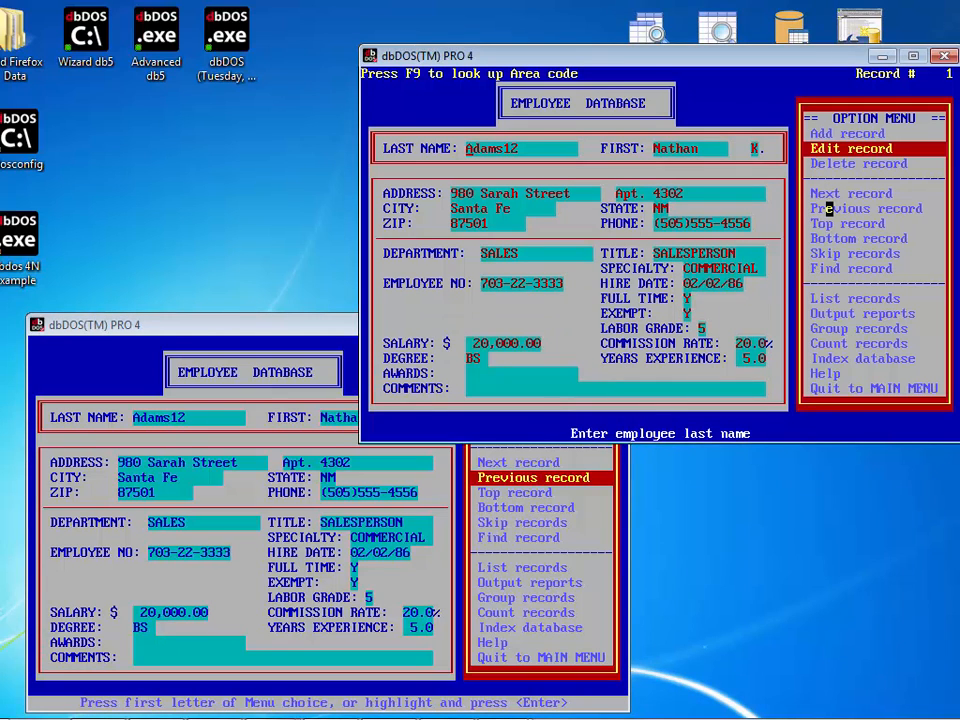